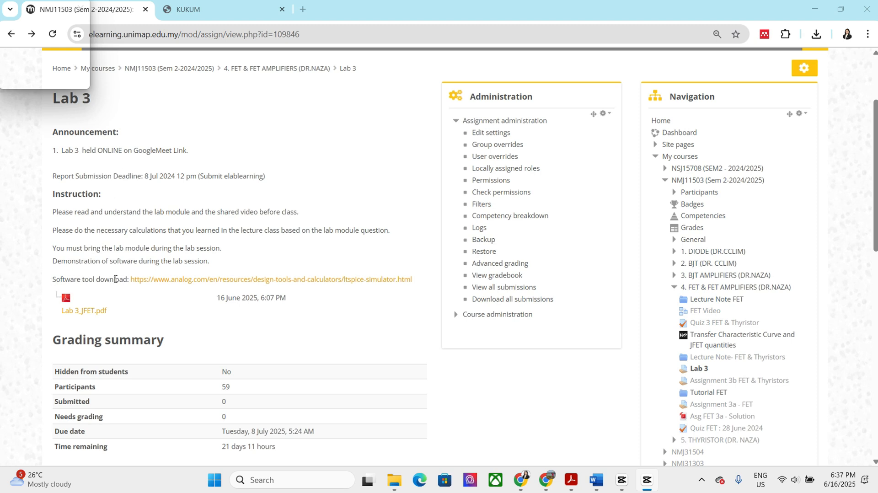
Open the linked LTspice page and save the Windows 10 64-bit installer as LTspice64 in the Downloads folder
left_click(226, 281)
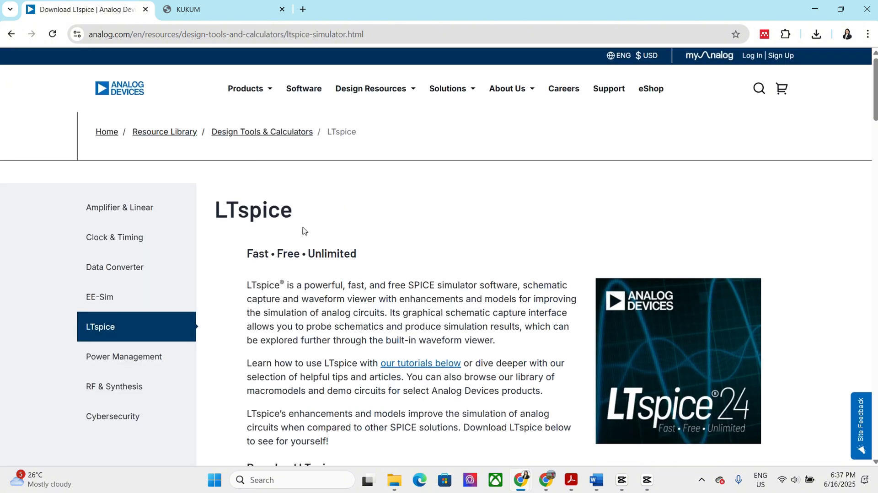
scroll(302, 231, "down", 3)
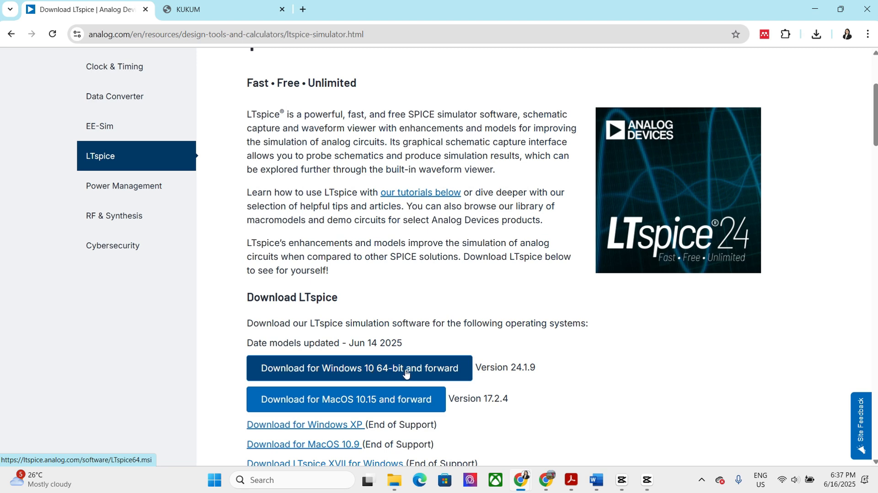
scroll(403, 371, "down", 1)
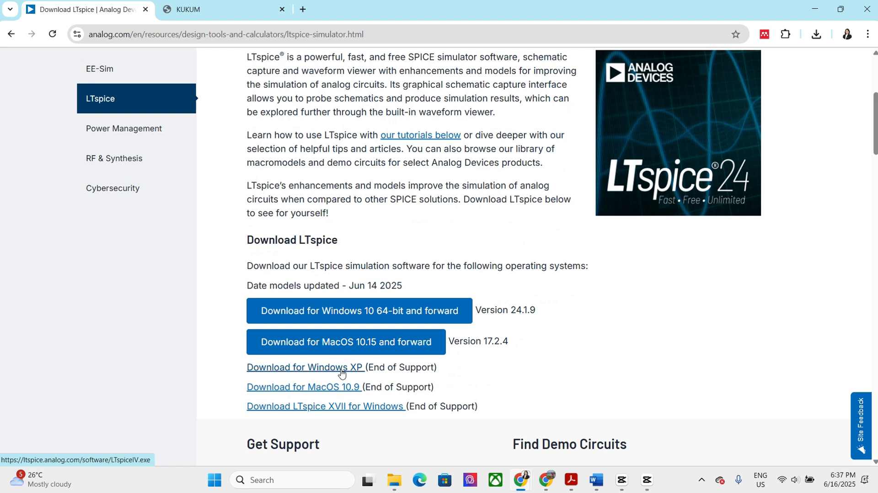
left_click(363, 316)
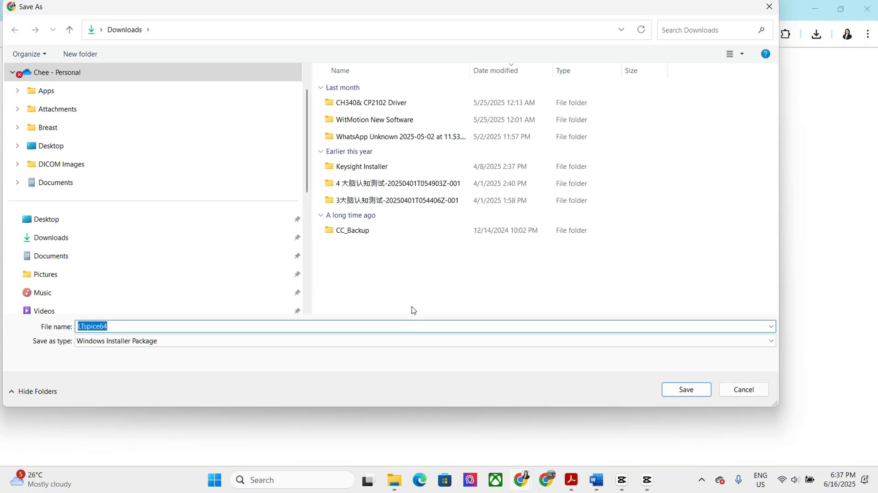
left_click(109, 238)
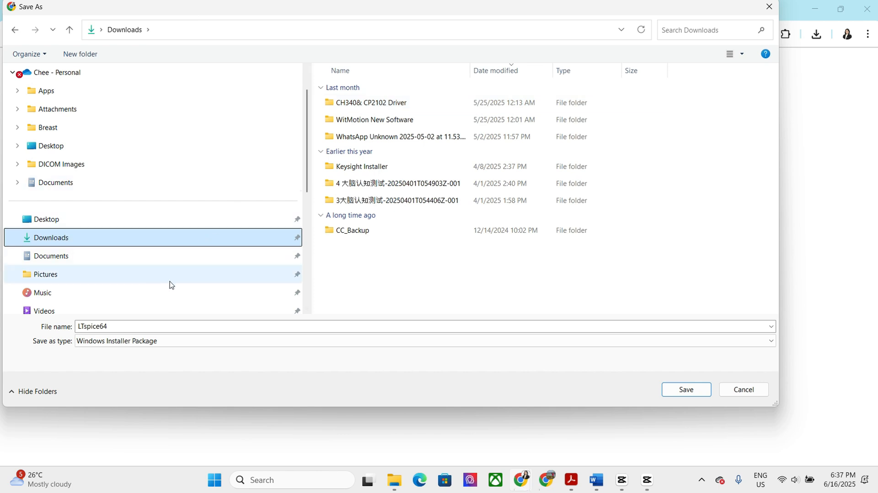
left_click(686, 390)
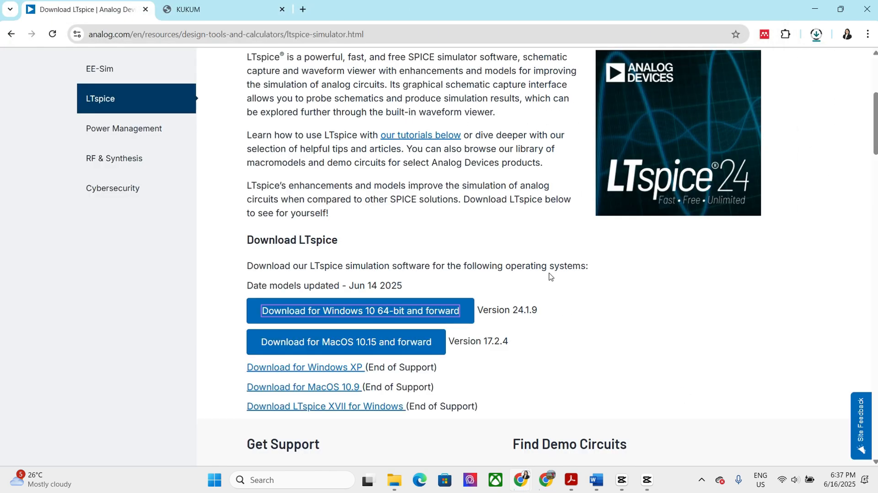
Show the downloaded LTspice64 file in its folder and run the installer
left_click(818, 39)
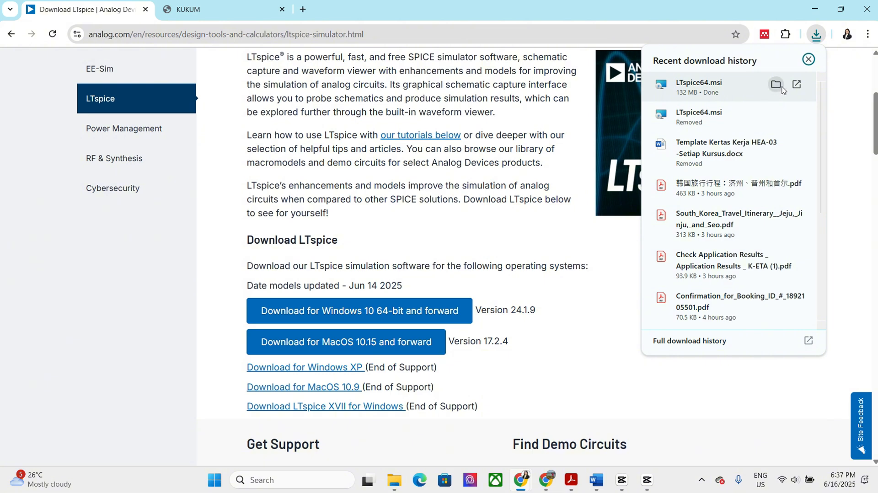
left_click(776, 85)
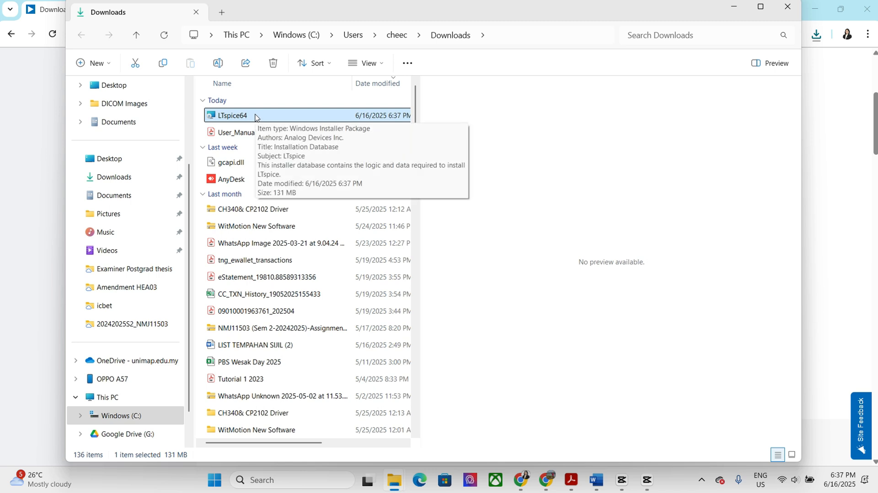
double_click(255, 116)
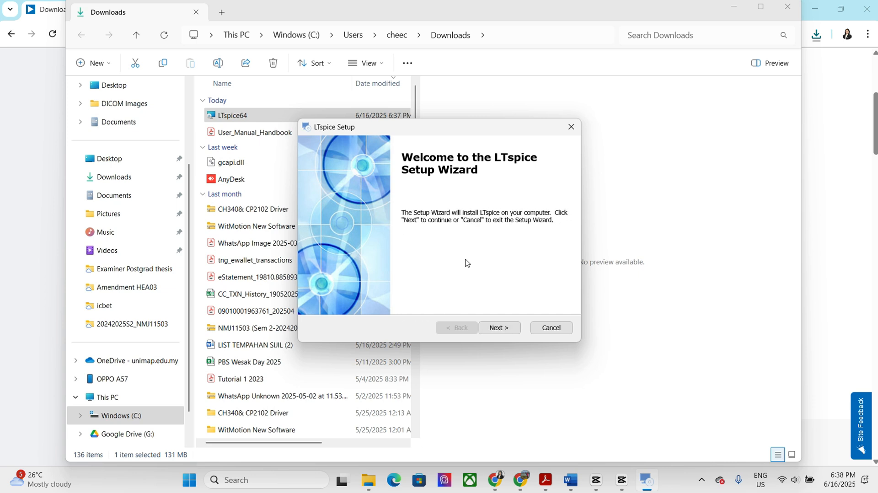
Accept the LTspice license agreement and continue the setup past the read-me text
left_click(501, 329)
left_click(323, 284)
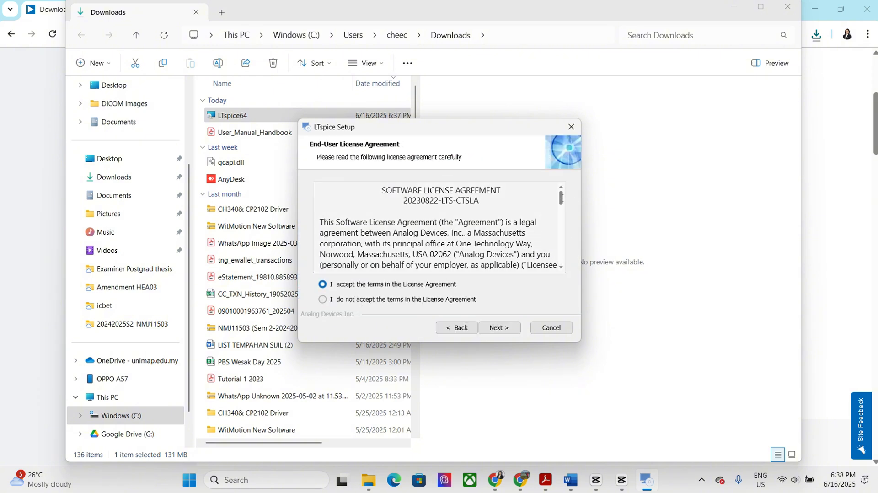
left_click_drag(561, 197, 562, 258)
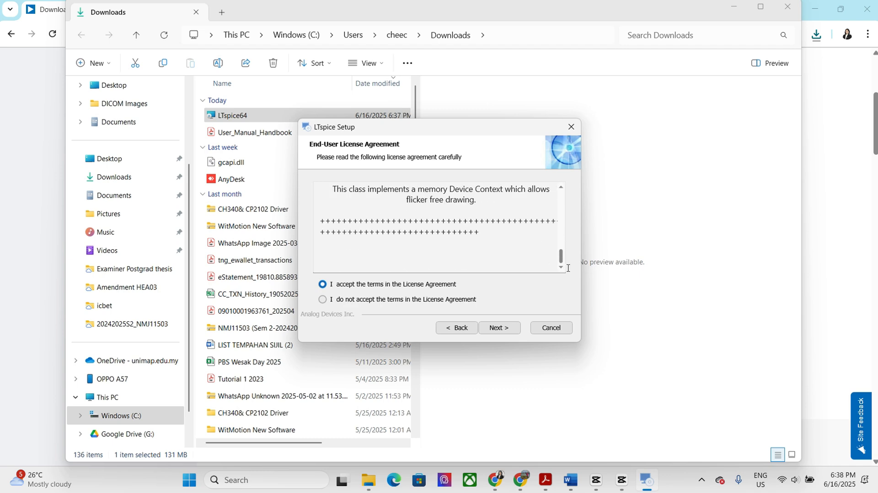
left_click(504, 333)
left_click_drag(562, 197, 562, 292)
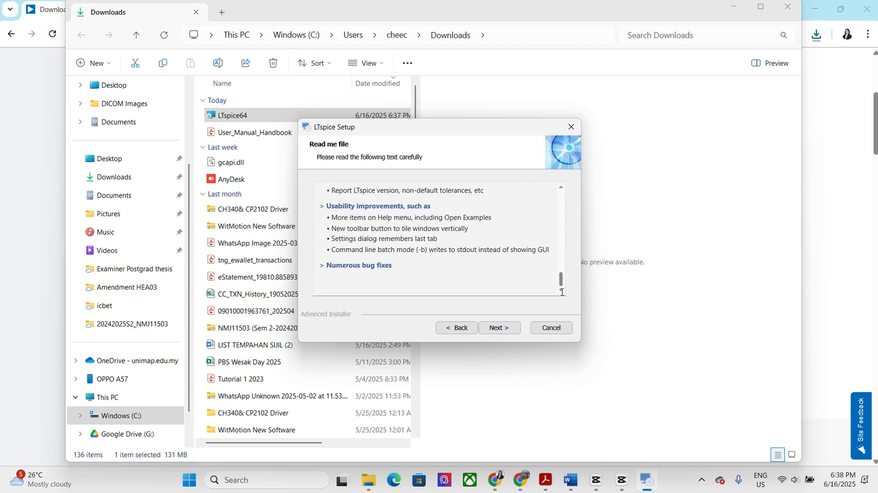
left_click(506, 325)
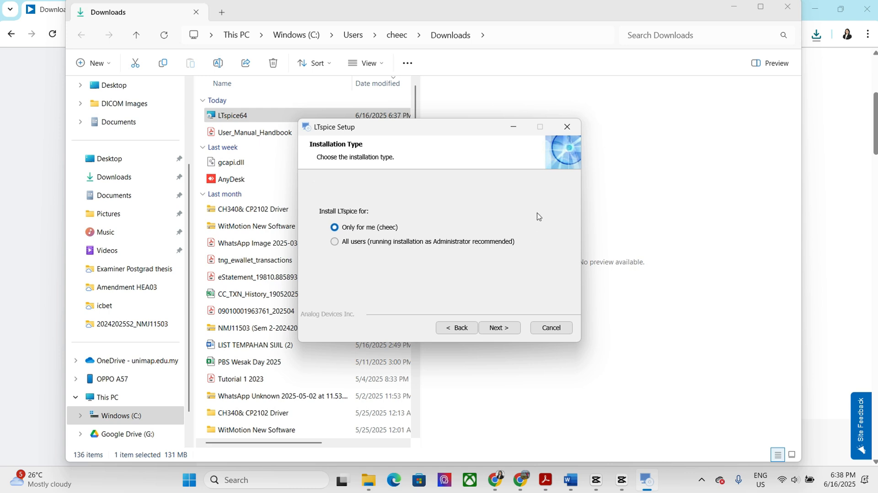
Install LTspice only for the current user in the default folder and finish the setup without launching the program
left_click(510, 333)
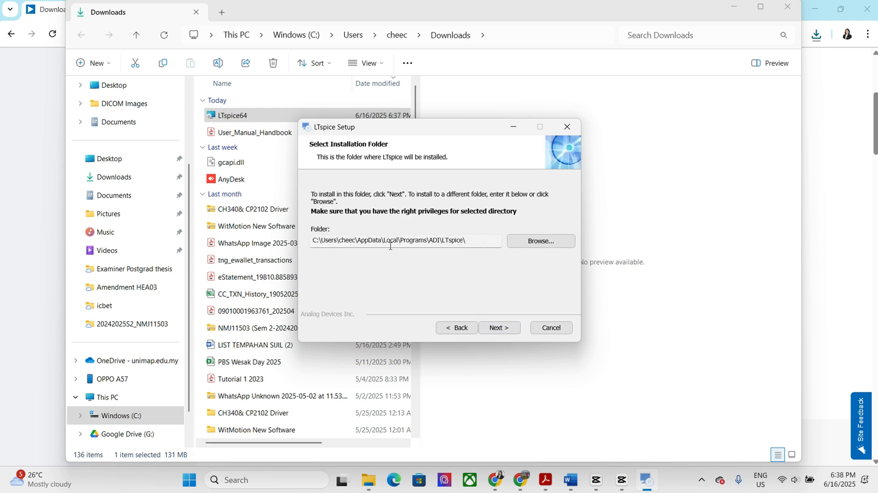
left_click(507, 332)
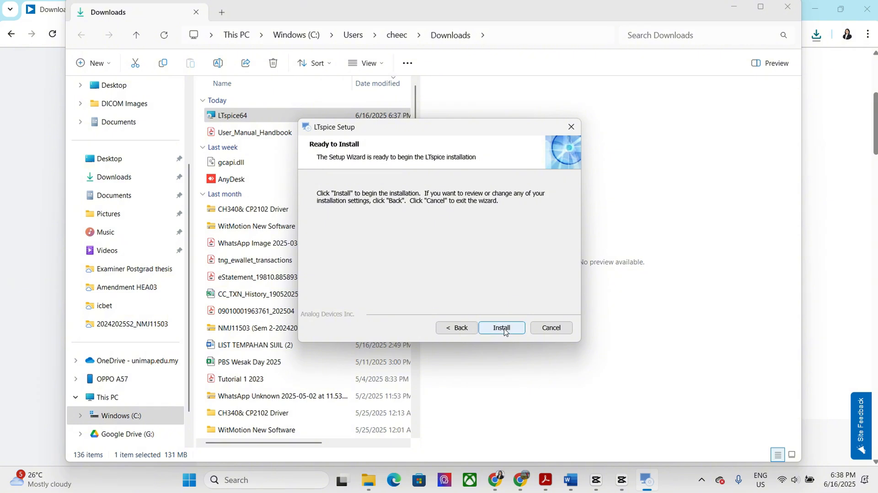
left_click(504, 332)
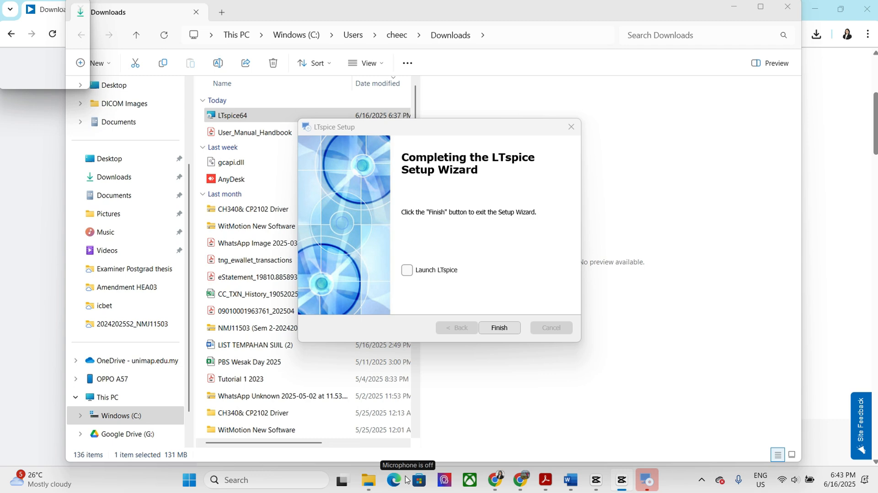
mouse_move(71, 484)
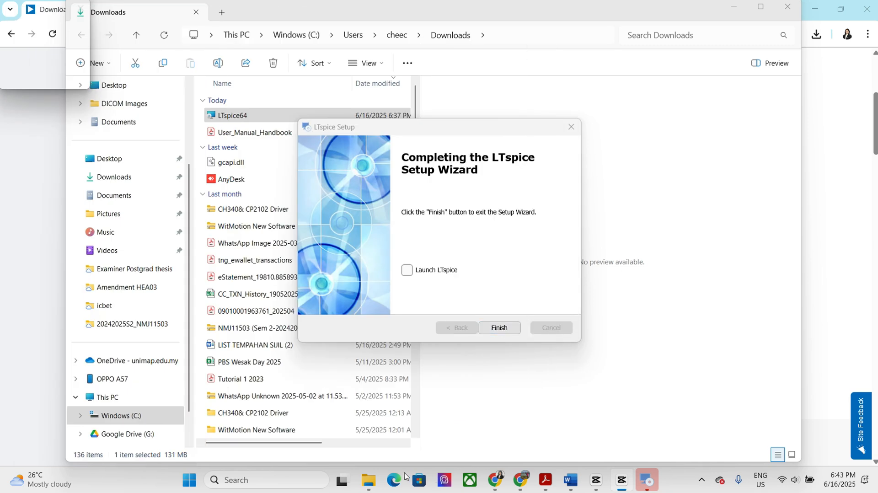
left_click(501, 326)
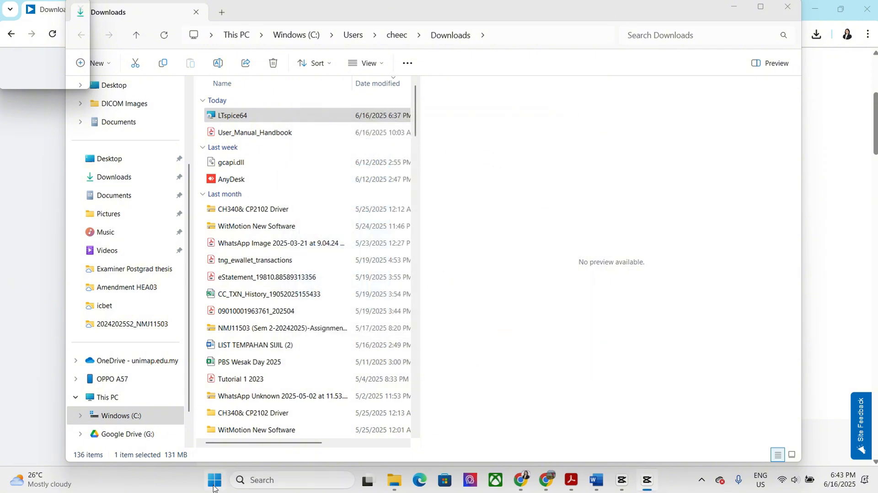
Search the installed apps for "lt" and launch LTspice
left_click(214, 480)
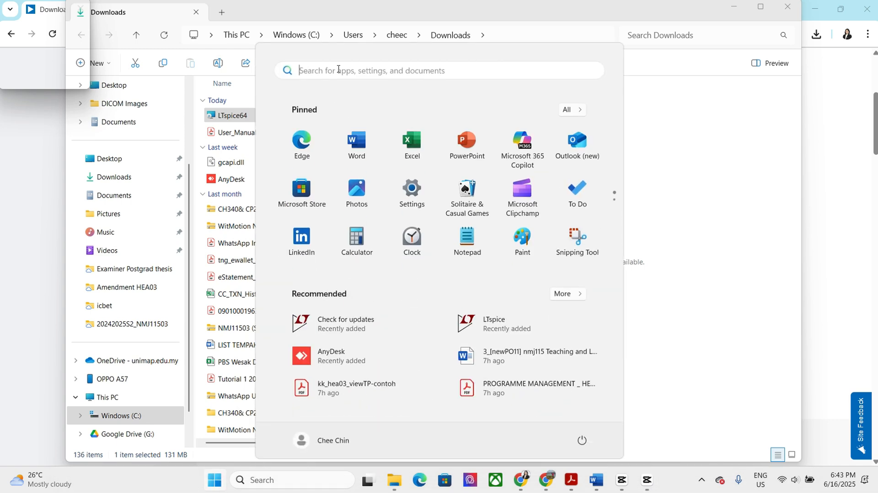
type("lt")
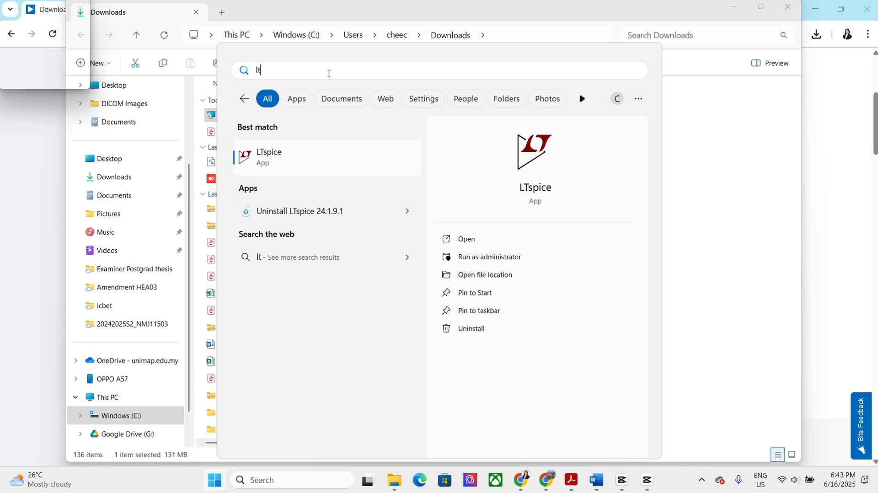
left_click(321, 157)
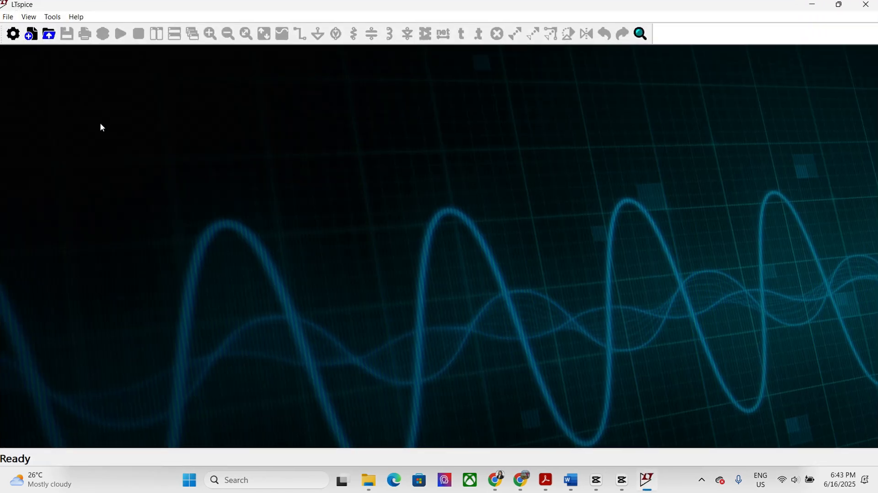
Create a new schematic and place one voltage source on it
left_click(31, 36)
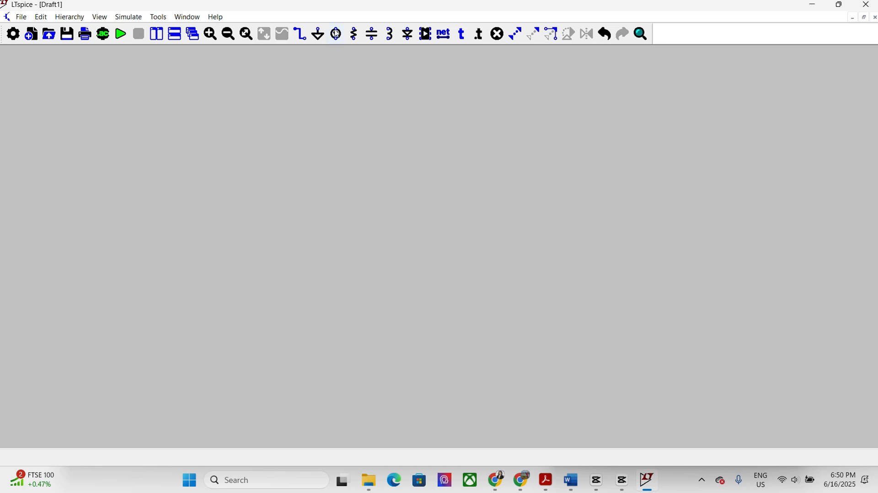
left_click(336, 34)
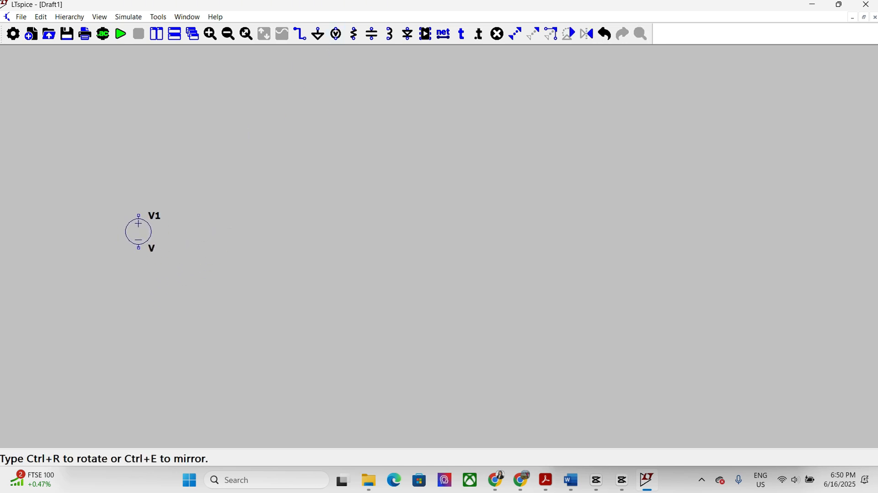
left_click(139, 231)
key("Escape")
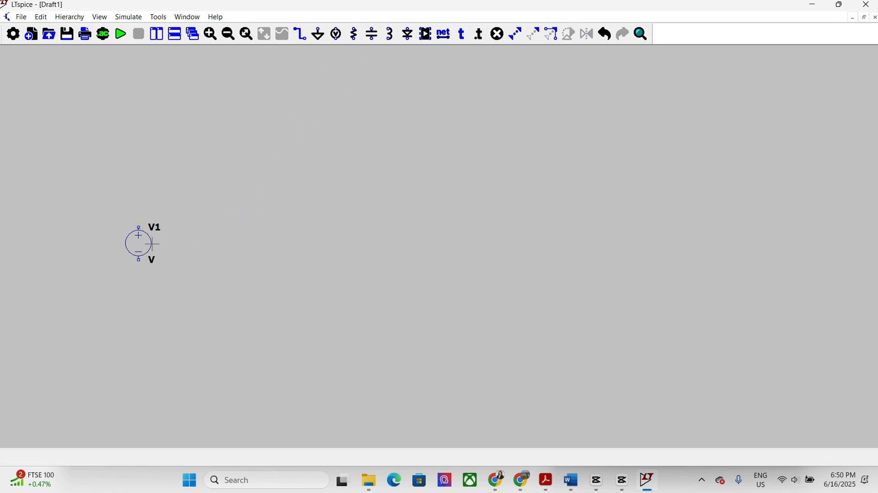
Place a capacitor, rotated to lie horizontally, above and to the right of the voltage source
left_click(371, 34)
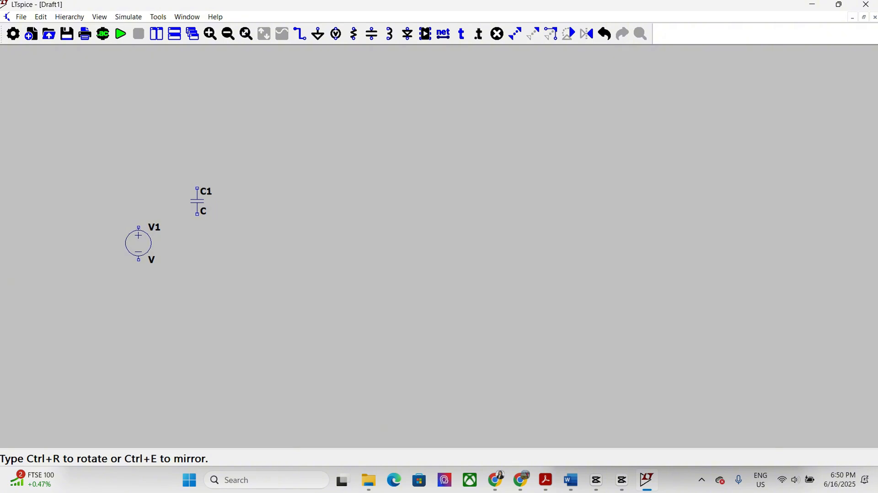
key("ctrl+r")
left_click(204, 195)
right_click(206, 209)
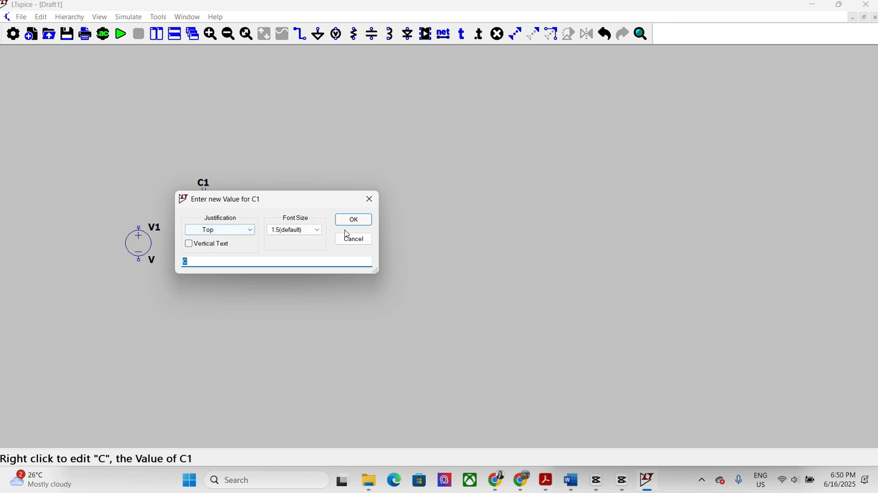
left_click(363, 224)
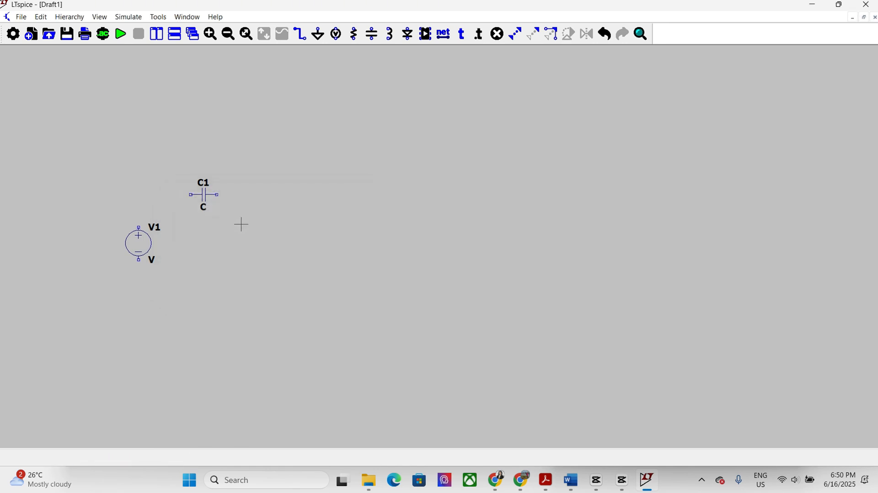
right_click(206, 210)
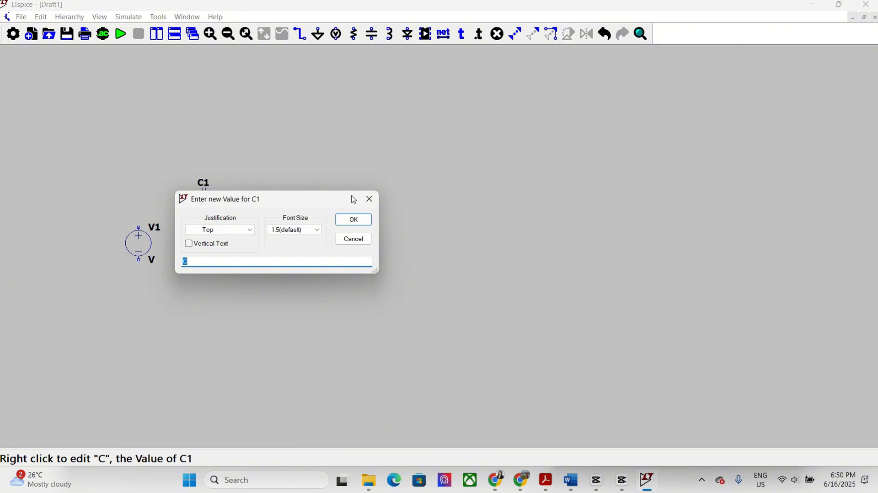
left_click(369, 199)
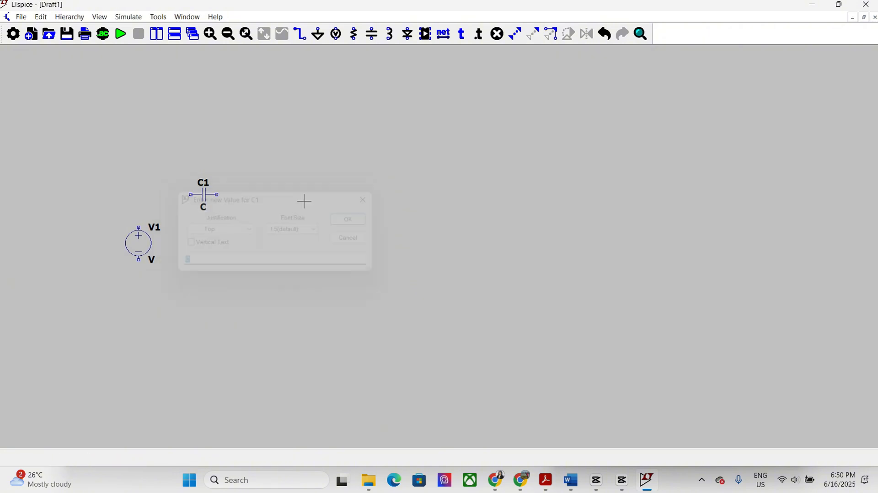
right_click(205, 190)
left_click(370, 198)
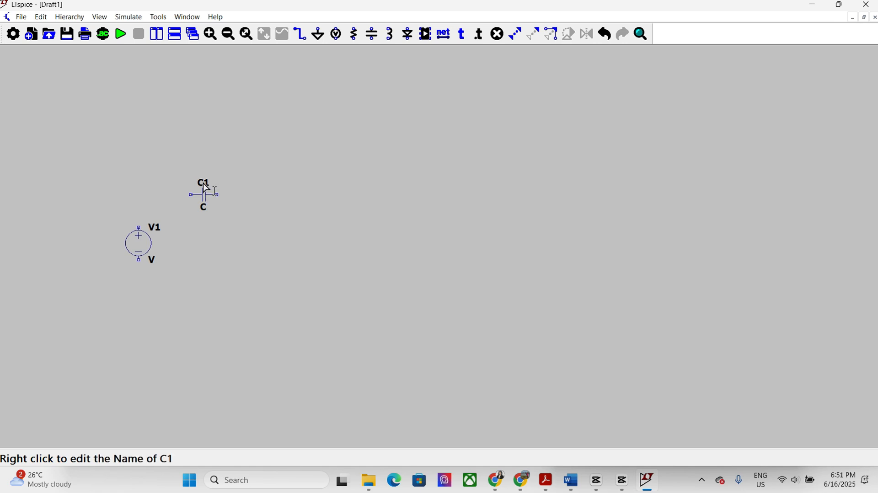
Set the capacitance of C1 to 2.2u
right_click(203, 199)
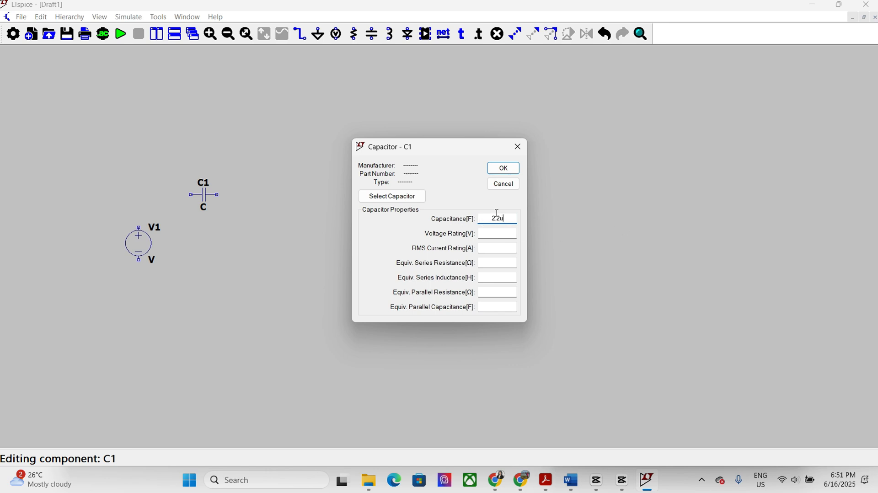
left_click(508, 169)
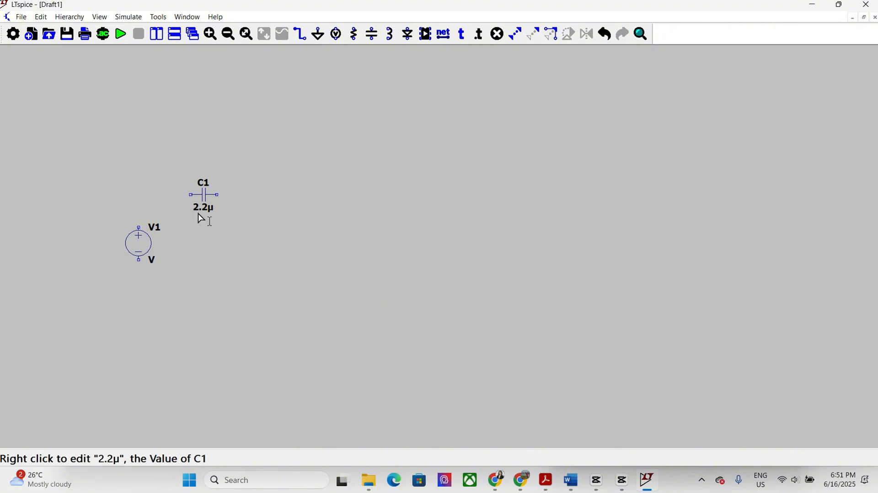
Arrange the schematic beside the Word lab document and wire V1's positive terminal to the left end of C1
key("super+Left")
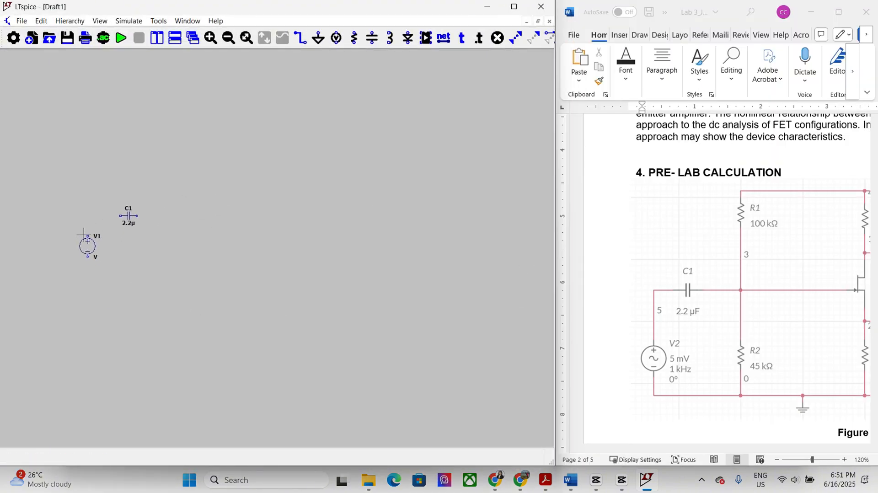
mouse_move(88, 235)
left_mouse_down()
mouse_move(86, 225)
mouse_move(88, 233)
left_mouse_up()
left_click(301, 38)
left_click(120, 213)
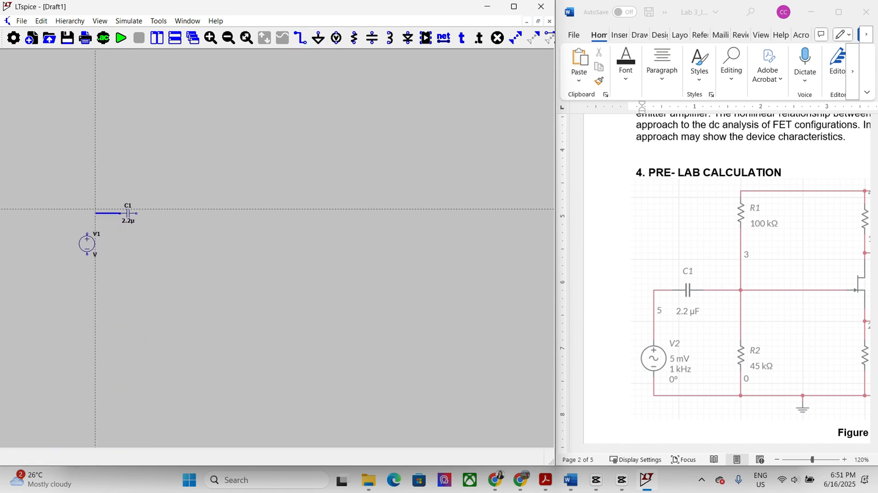
left_click(87, 235)
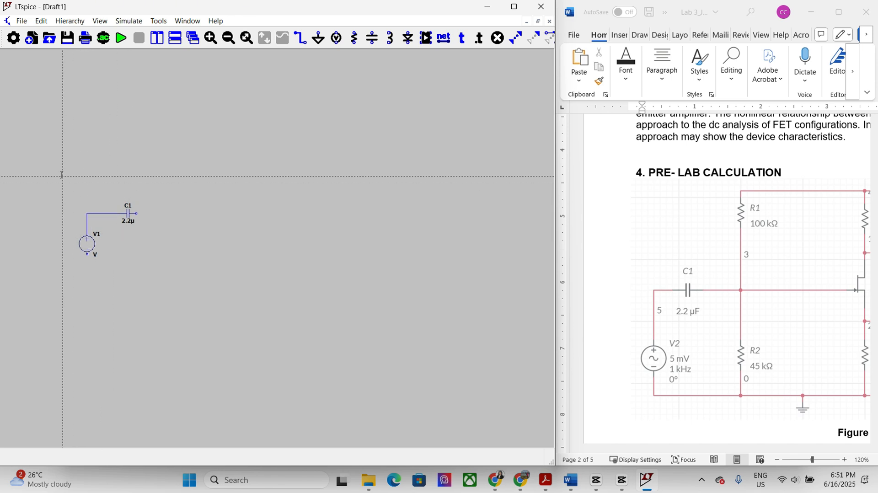
Place a vertical resistor above and to the right of C1
key("Escape")
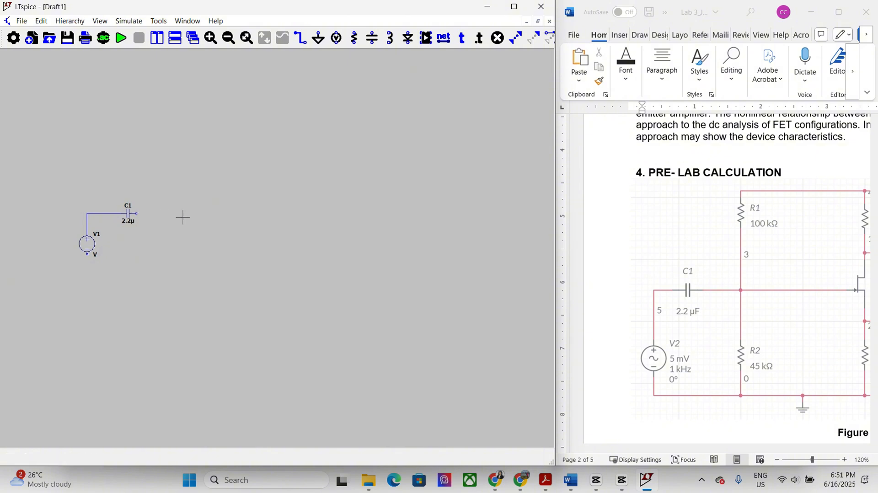
left_click(355, 37)
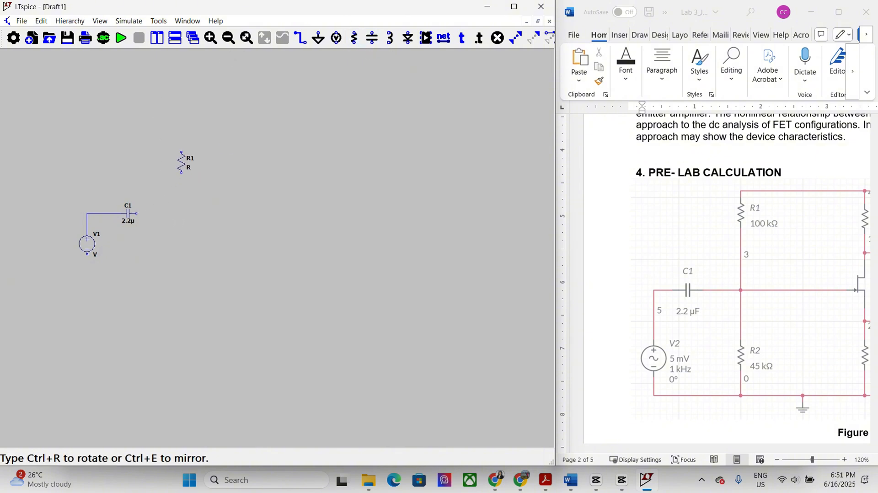
left_click(174, 170)
Wire the right end of C1 to the lower terminal of R1 with one right-angle corner
left_click(301, 44)
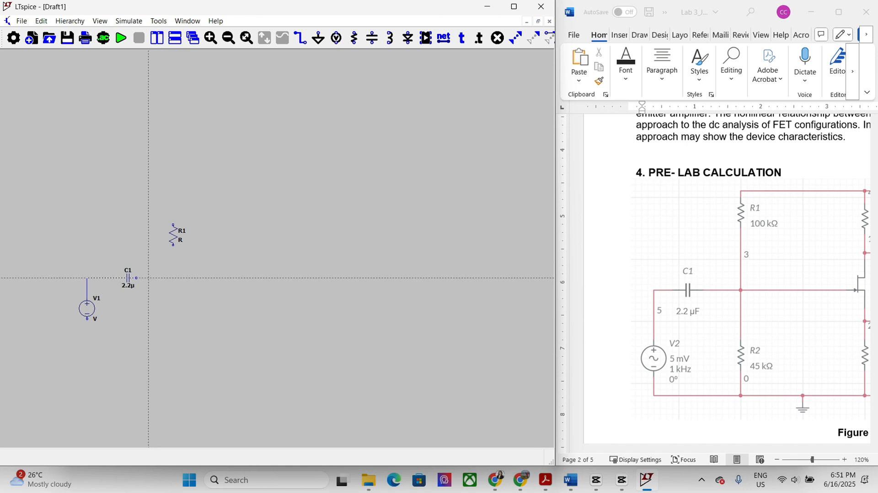
left_click(136, 278)
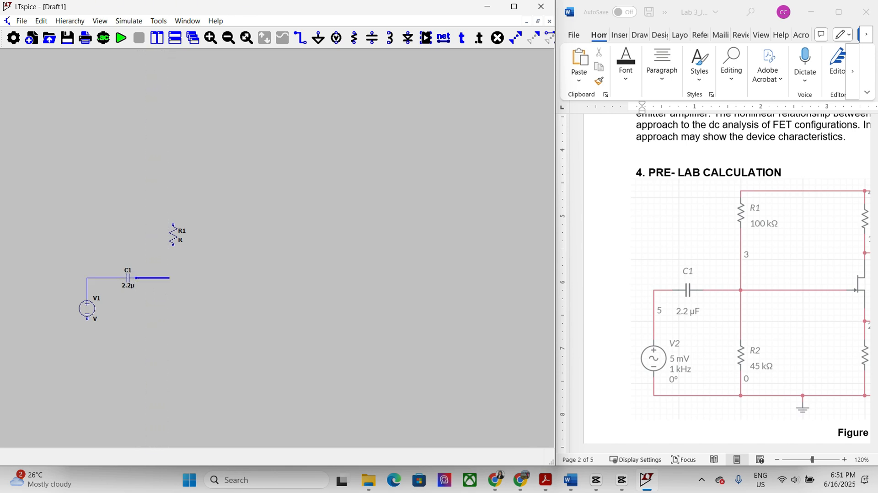
left_click(173, 278)
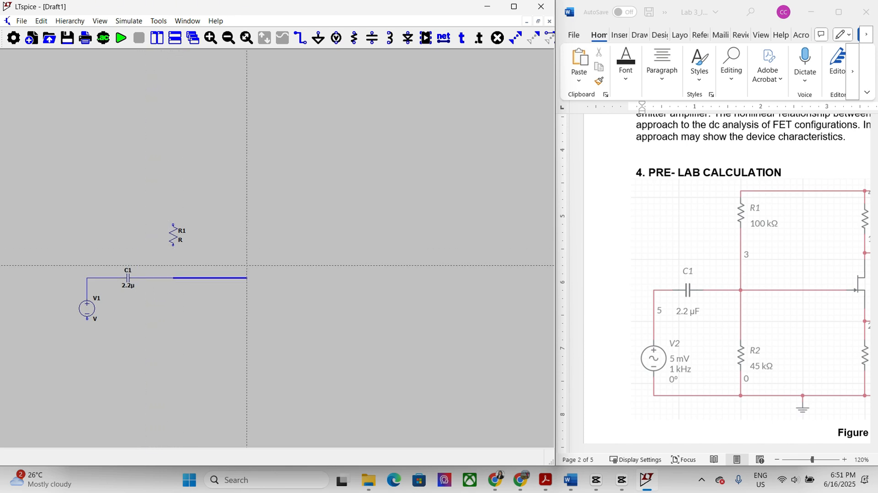
left_click(173, 245)
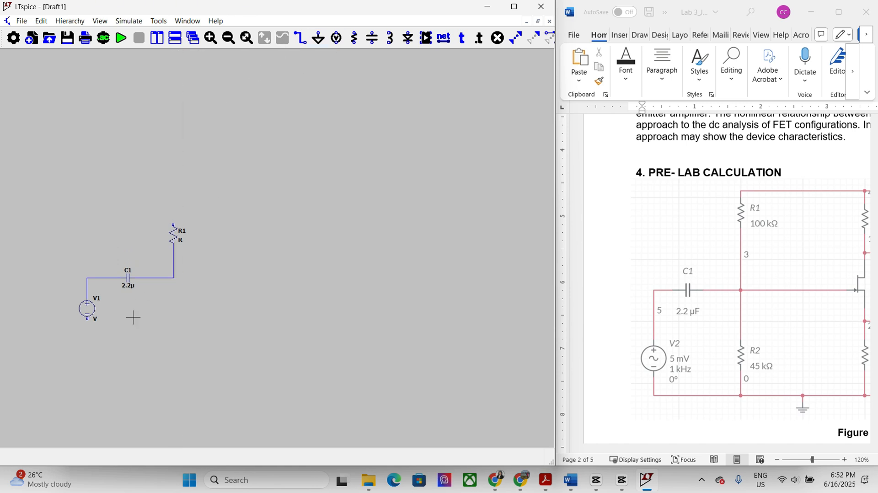
Set the resistance of R1 to 100k
right_click(180, 234)
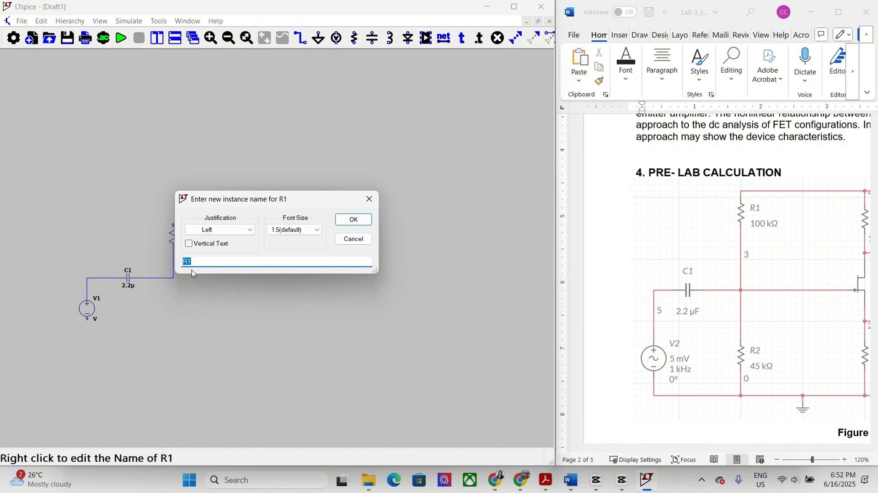
left_click(370, 199)
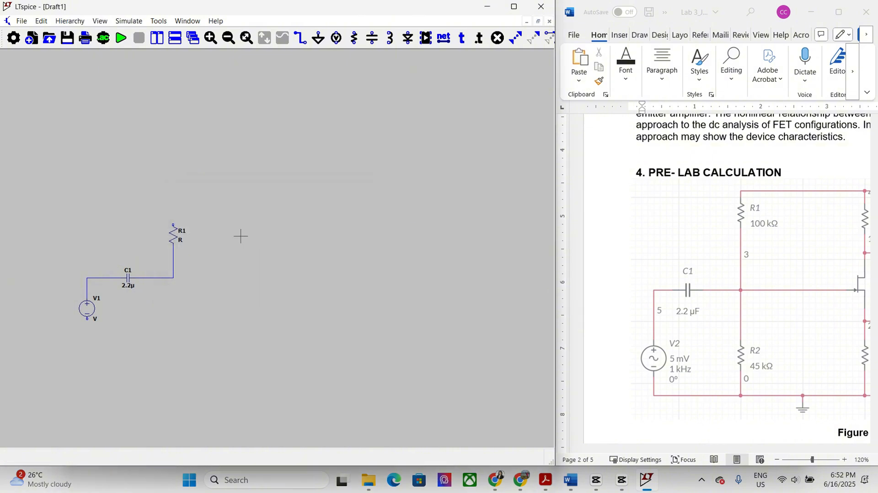
right_click(173, 241)
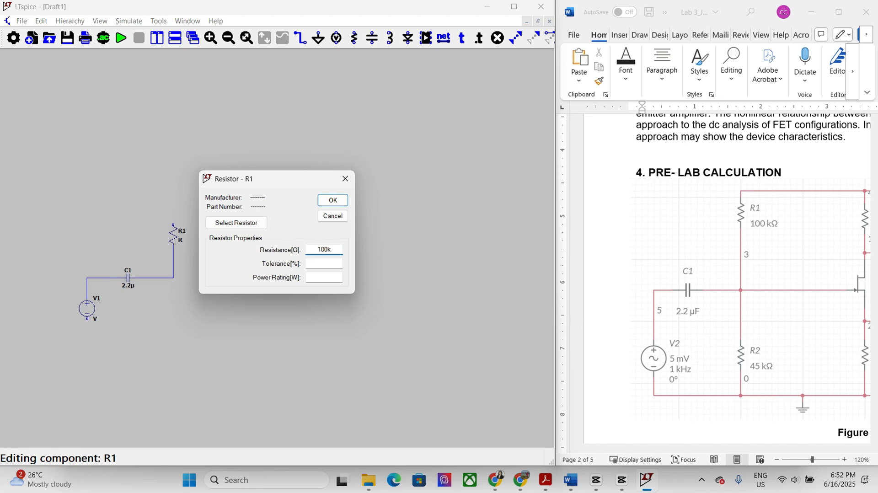
left_click(333, 201)
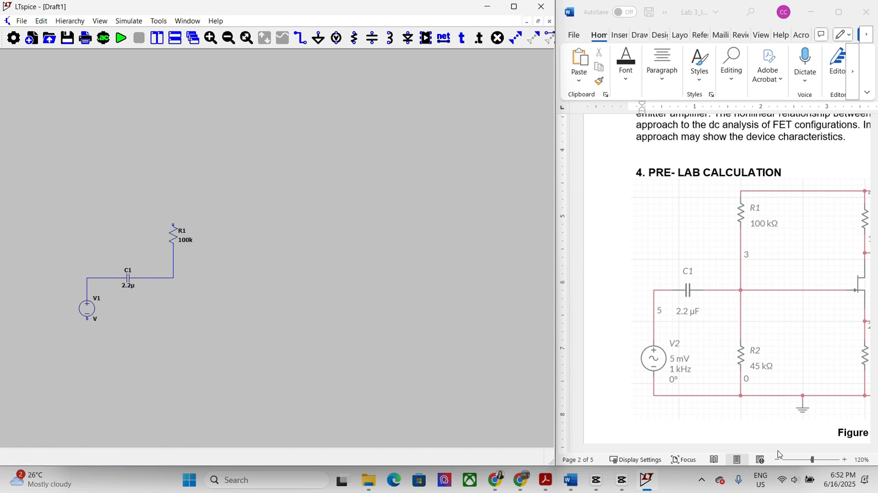
Place a second vertical resistor directly below R1 and set its resistance to 45k
left_click(757, 453)
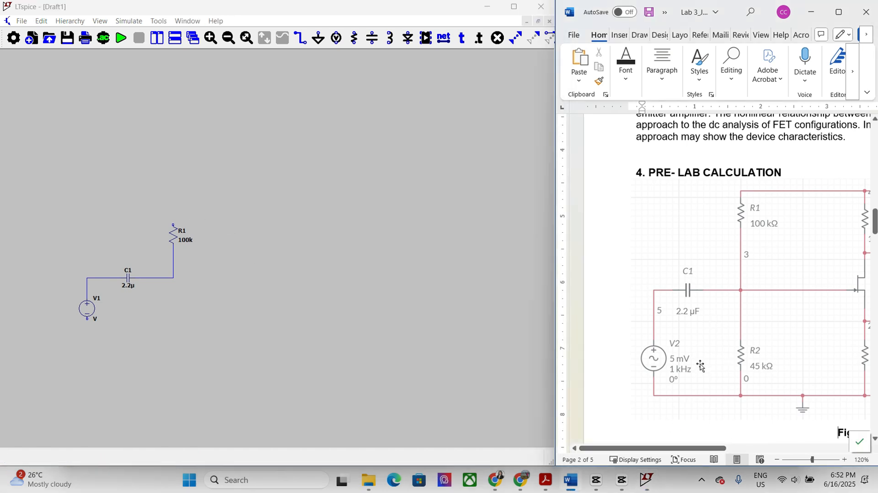
left_click(355, 38)
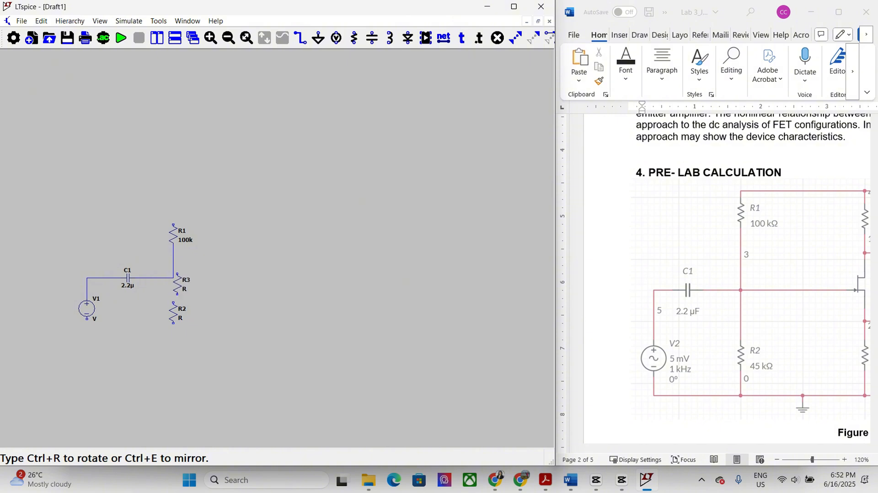
key("Escape")
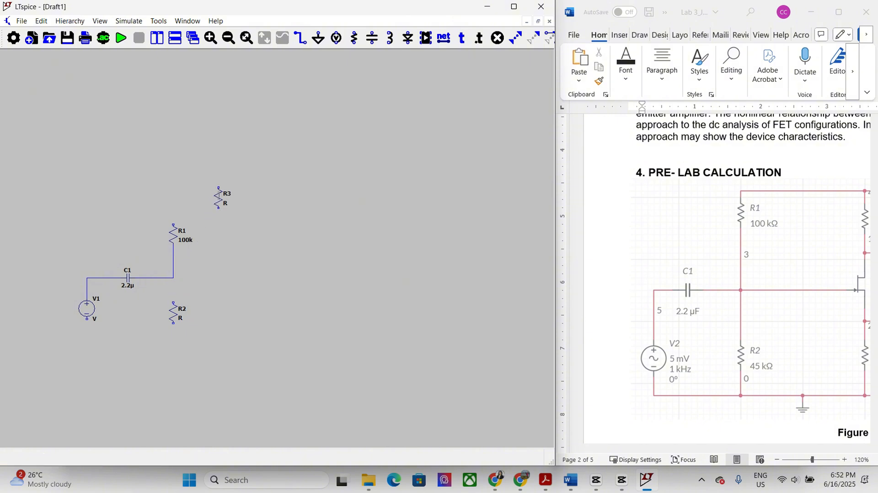
right_click(174, 315)
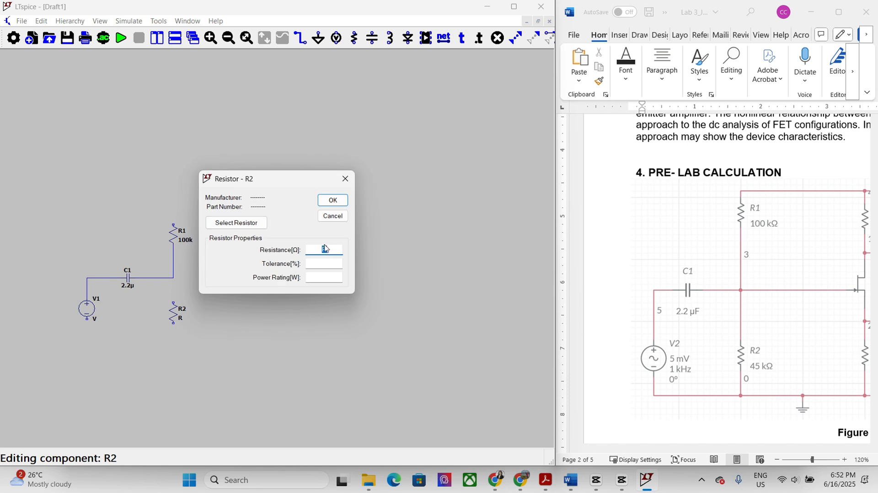
left_click(333, 201)
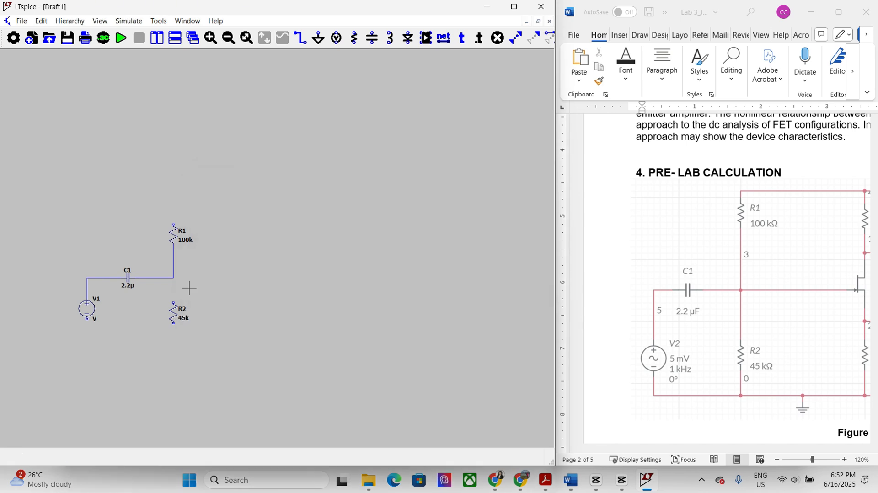
Wire the corner between C1 and R1 down to the upper terminal of R2
left_click(301, 39)
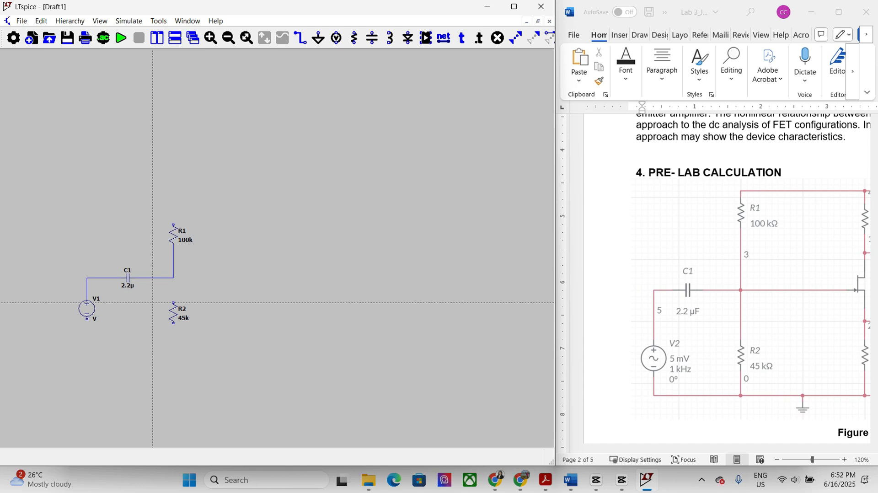
left_click(173, 277)
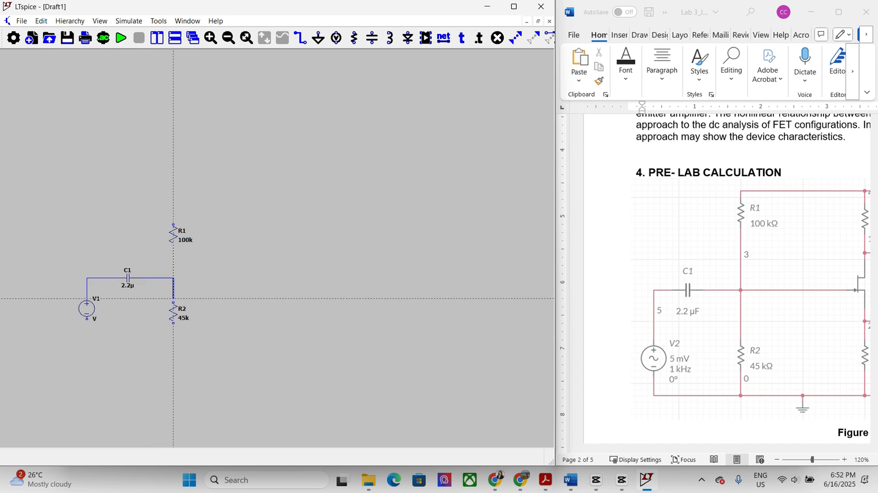
left_click(173, 303)
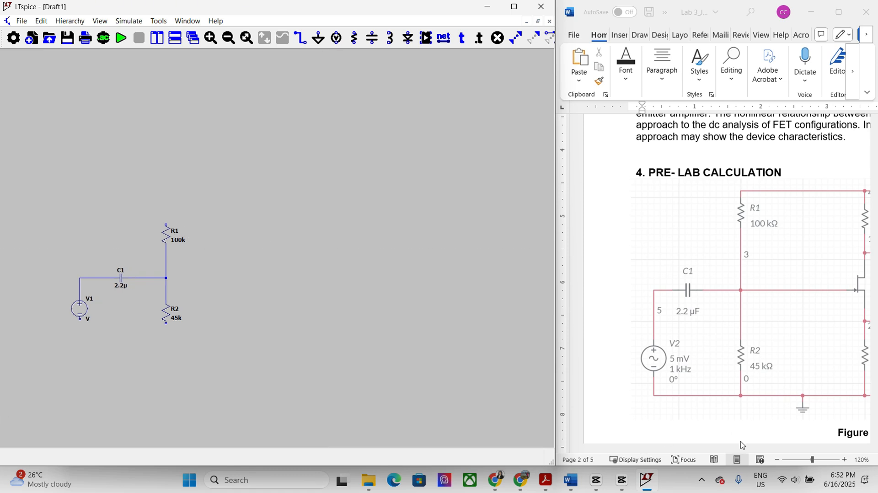
Place two more vertical resistors to the right of R1 and R2, one above the other, for the lab circuit's RD and RS
left_click(679, 456)
left_click_drag(680, 449, 712, 453)
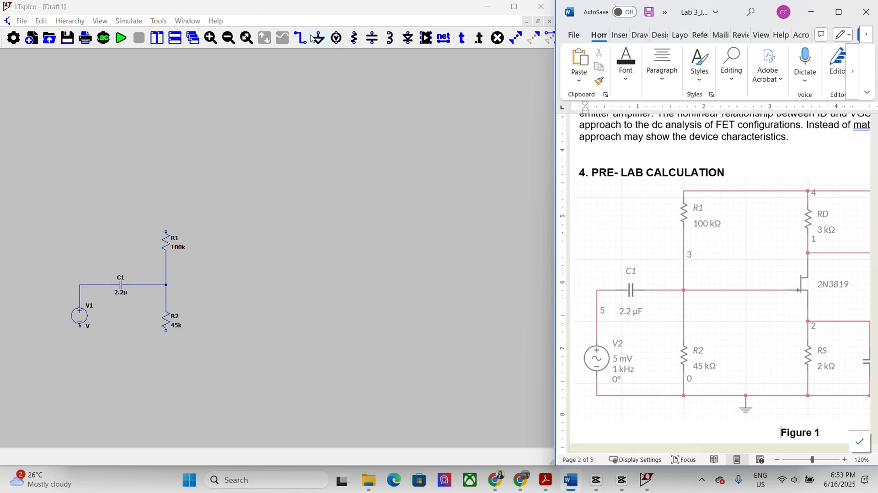
left_click(352, 39)
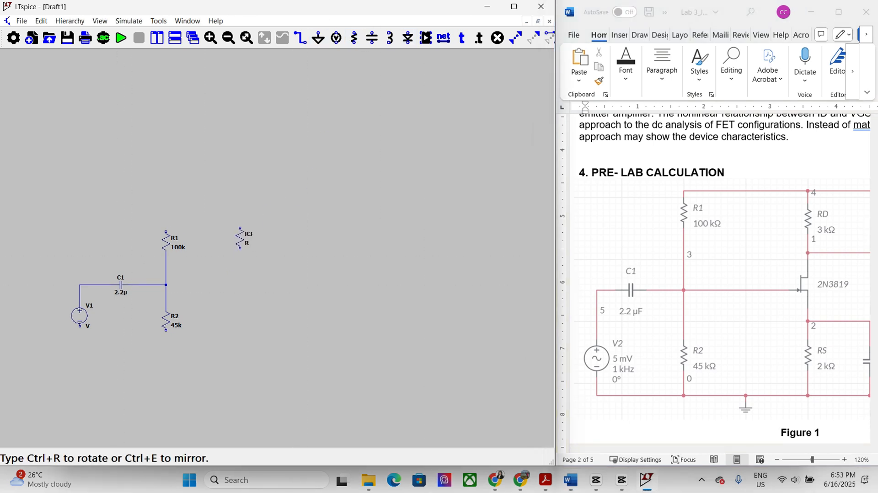
left_click(240, 238)
left_click(240, 328)
key("Escape")
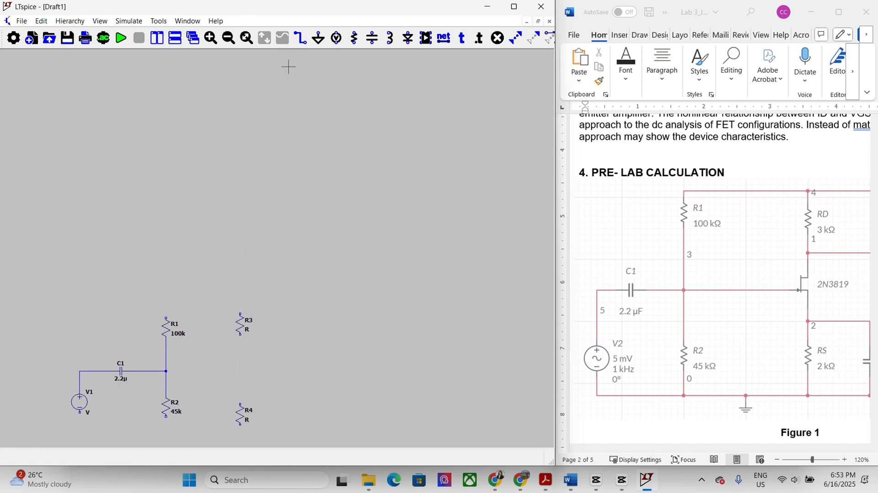
scroll(312, 176, "up", 2)
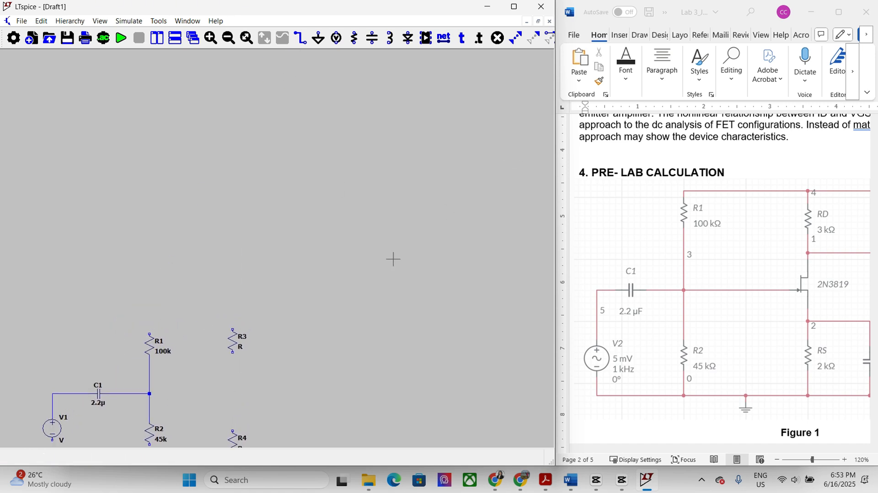
left_click_drag(392, 257, 402, 132)
left_click_drag(191, 274, 193, 283)
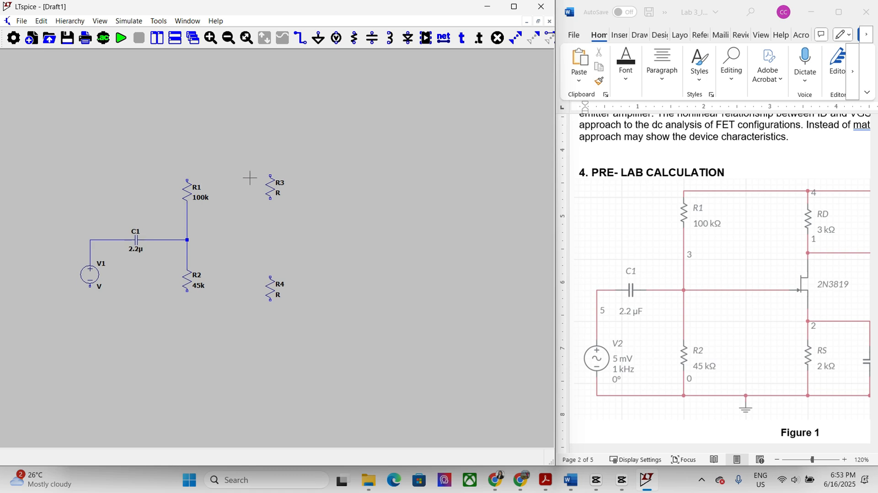
Enter RD as the resistance of R3
right_click(271, 187)
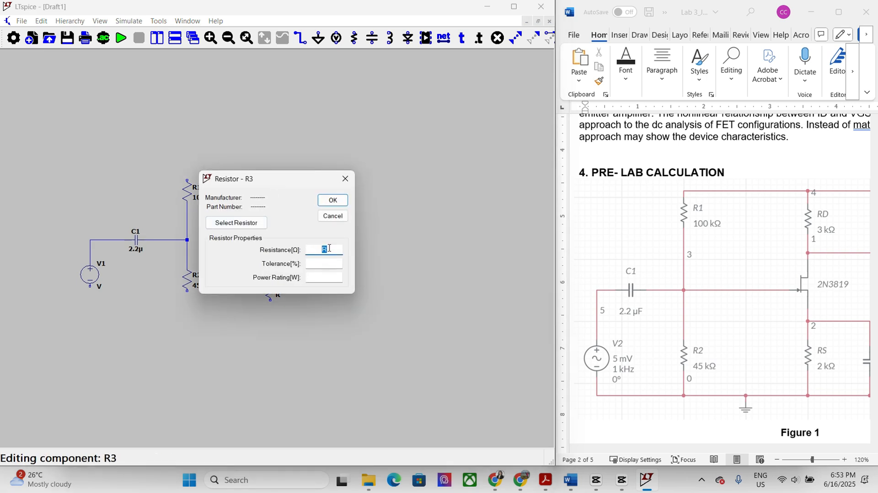
type("D")
left_click(332, 200)
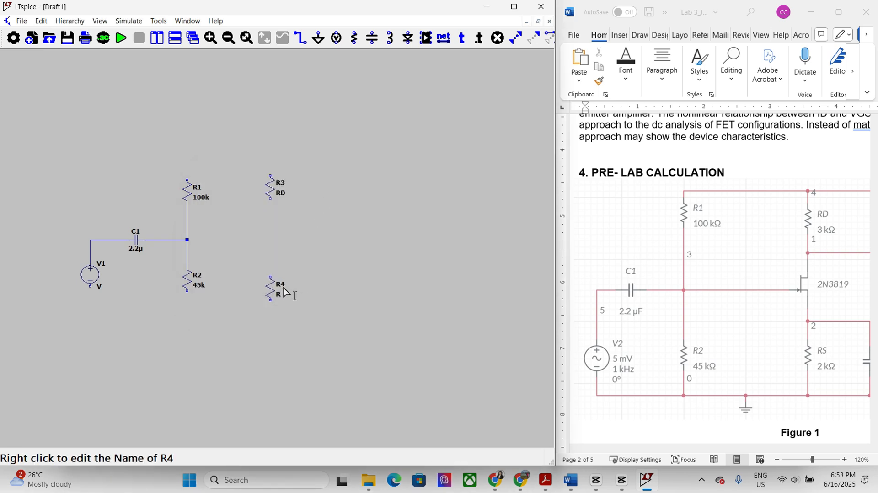
Set the resistance of R3 to 3k
right_click(273, 188)
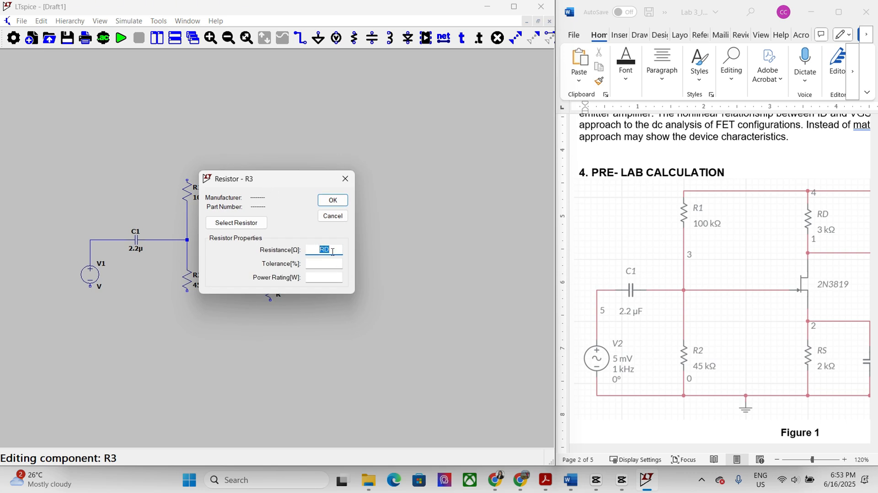
type("3k")
left_click(333, 199)
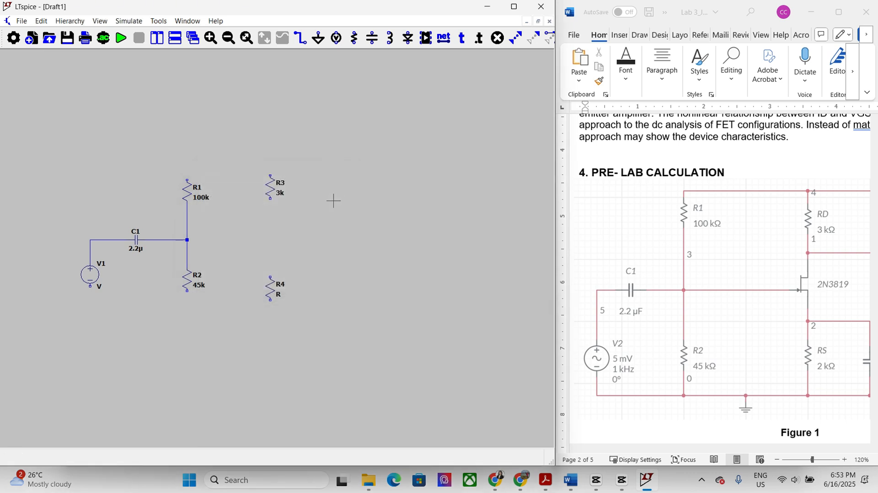
Rename resistor R3 as RD and resistor R4 as RS
right_click(281, 188)
left_click(207, 261)
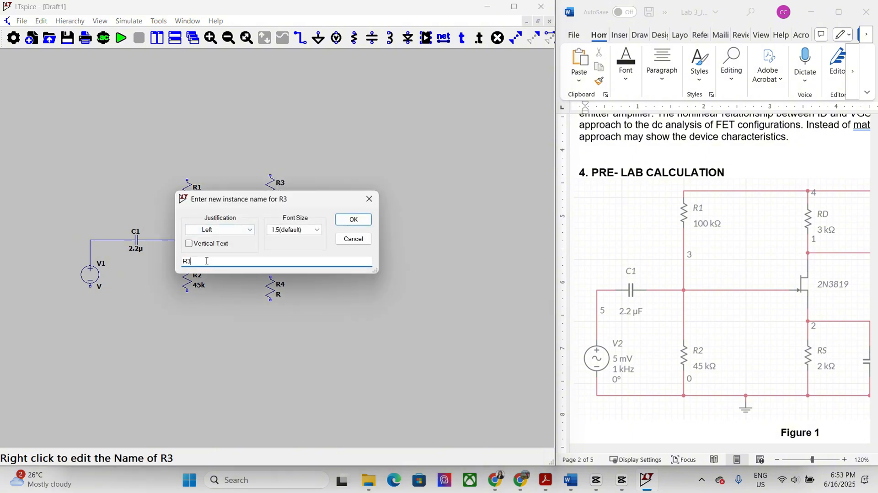
type("D")
left_click(353, 220)
right_click(282, 287)
left_click(356, 221)
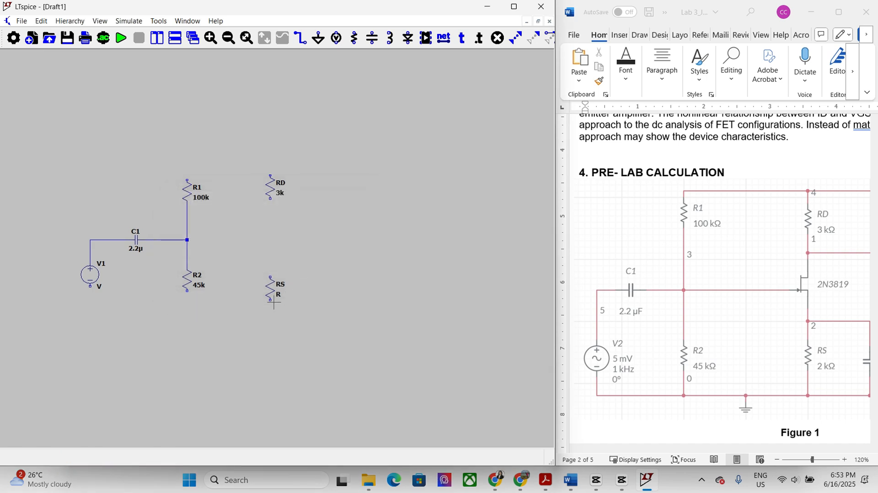
Set the resistance of RS to 2k
right_click(279, 295)
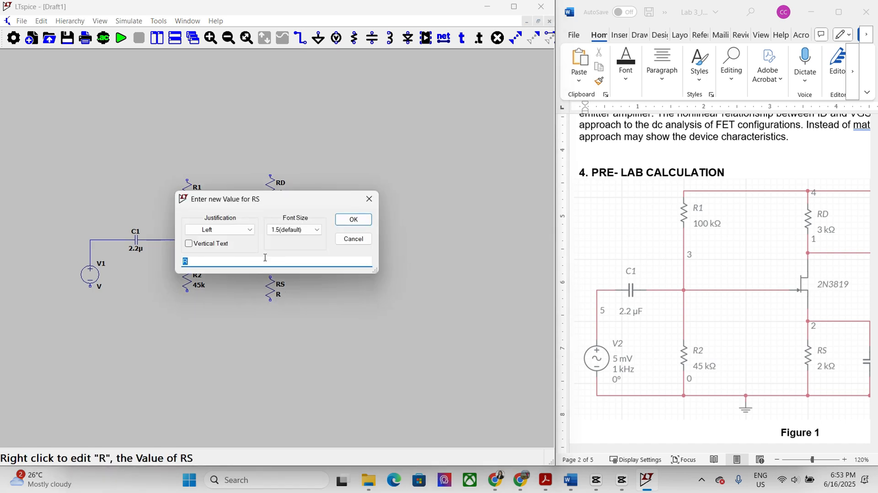
left_click(359, 220)
right_click(270, 294)
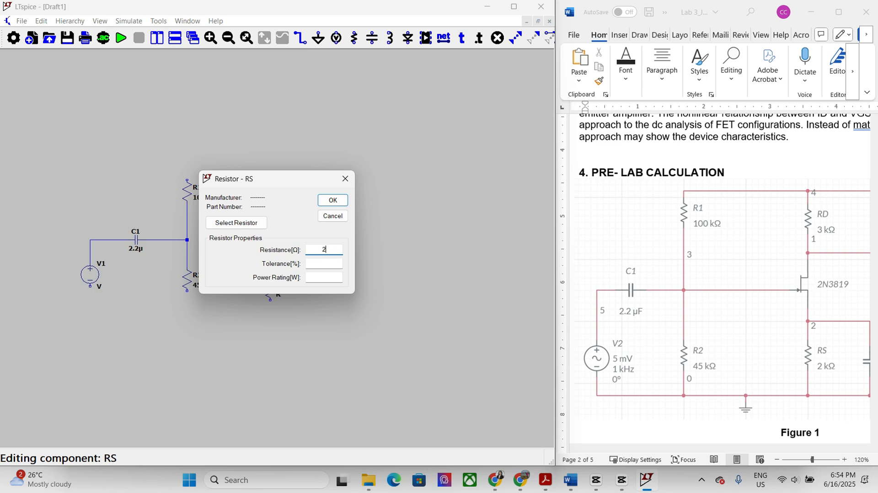
left_click(333, 200)
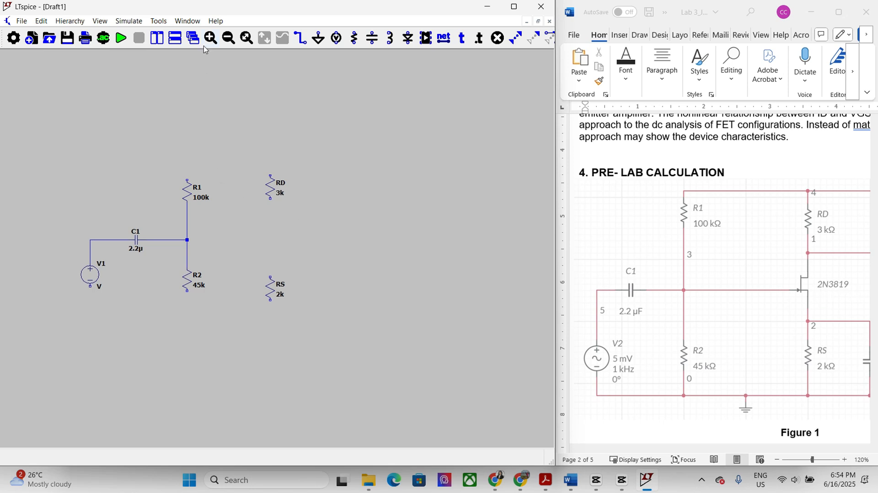
Search the component library for "fet" and examine the pmos4, nmos4 and mesfet symbols
left_click(426, 40)
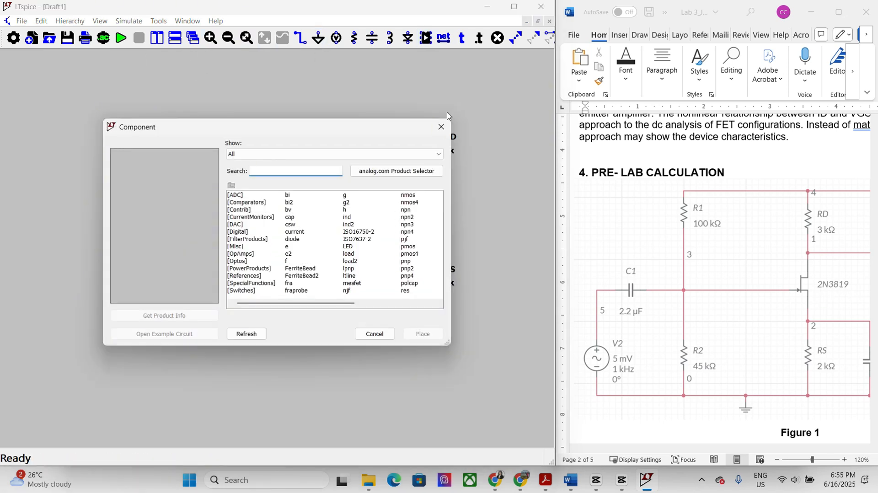
left_click(443, 128)
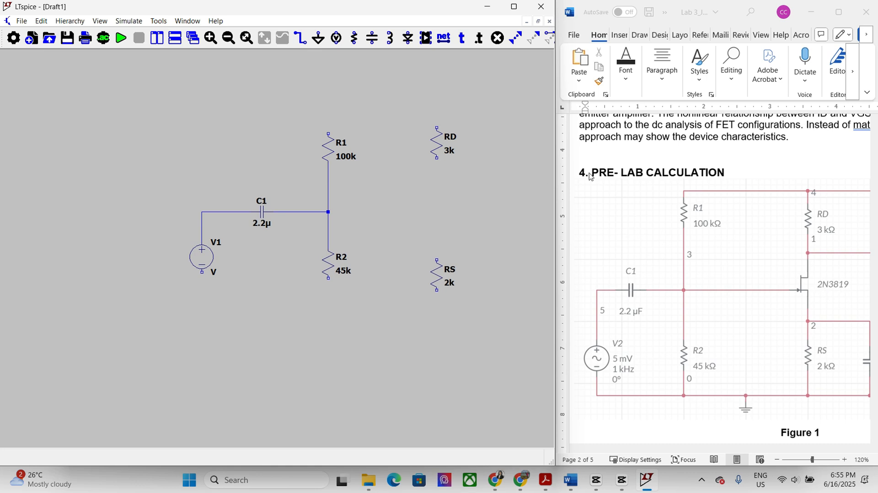
left_click(426, 38)
type("fet")
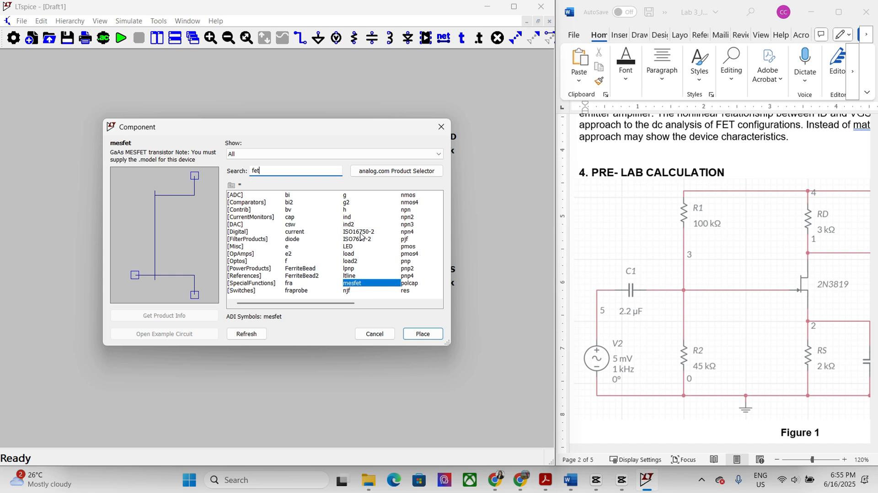
left_click(410, 253)
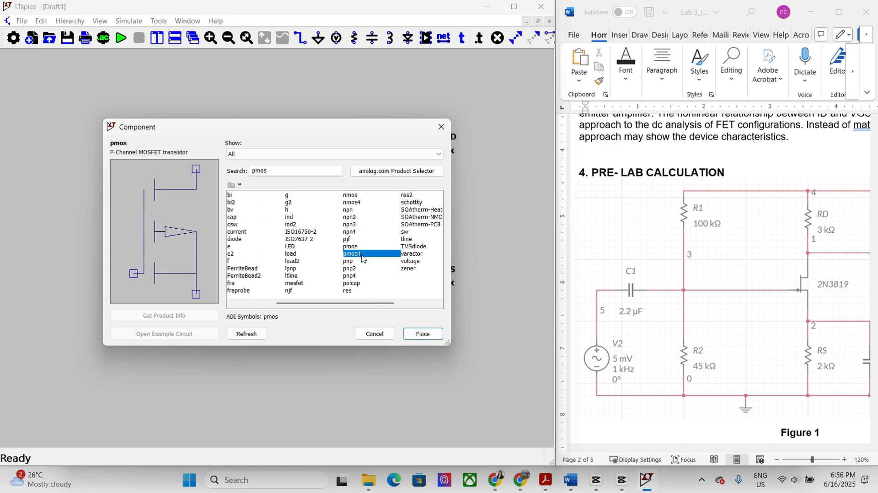
left_click(357, 204)
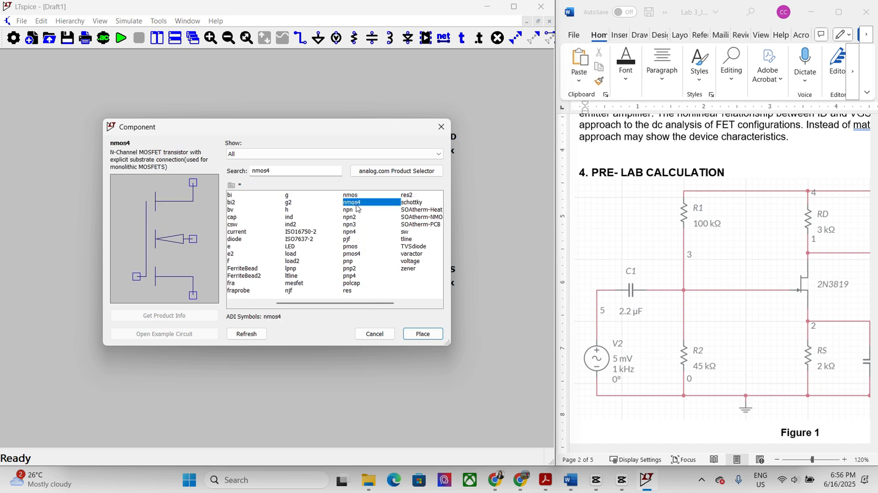
left_click(294, 283)
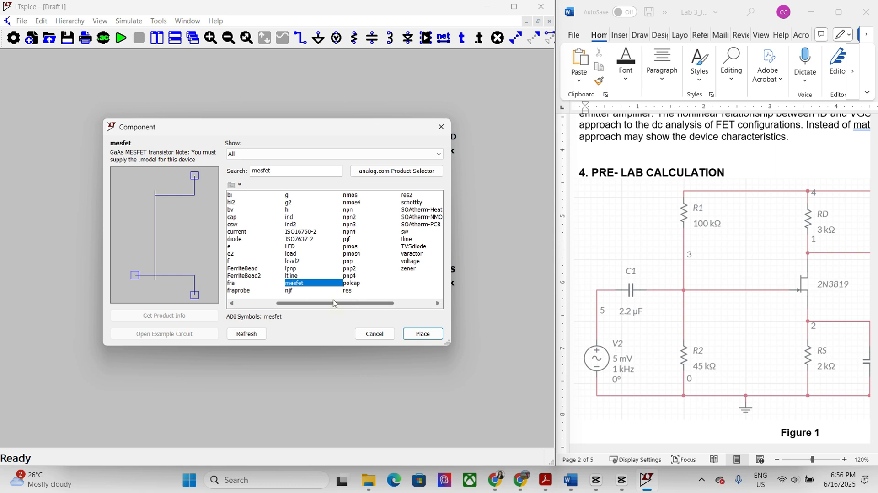
left_click_drag(333, 303, 271, 303)
key("Home")
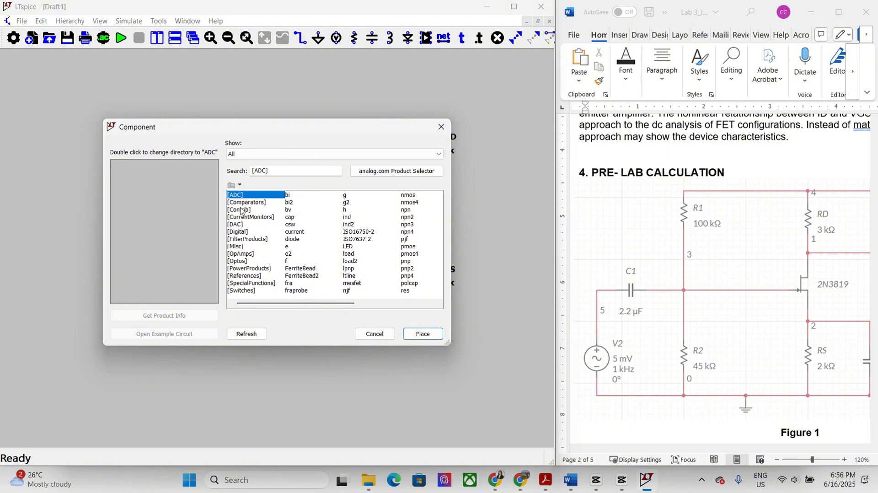
Browse the component library entries from the category folders to fraprobe, examining the symbol previews for a JFET
key("Down")
key("Down")
key("Down")
key("Down")
key("Down")
key("Down")
key("Down")
key("Down")
key("Down")
key("Down")
key("Down")
key("Down")
key("Down")
left_click(289, 196)
key("Down")
key("Down")
key("Down")
key("Down")
key("Down")
key("Down")
key("Down")
key("Down")
key("Down")
key("Down")
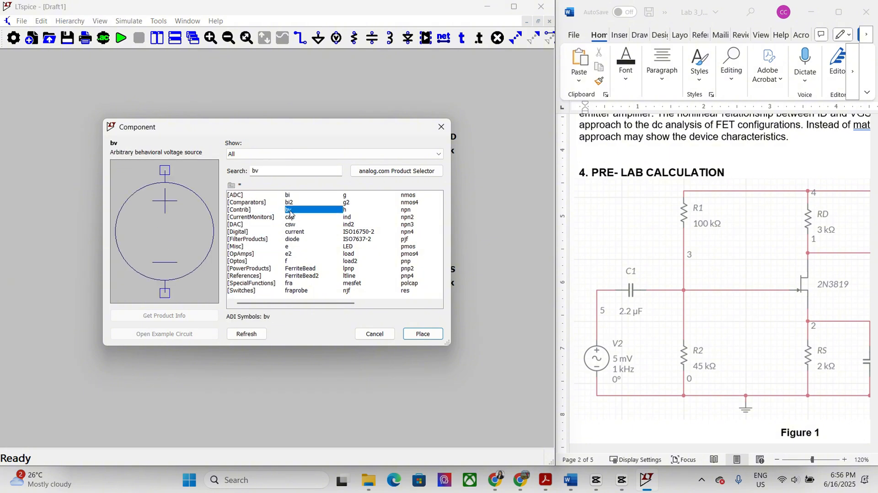
key("Down")
key("Down")
key("Down")
key("Down")
key("Down")
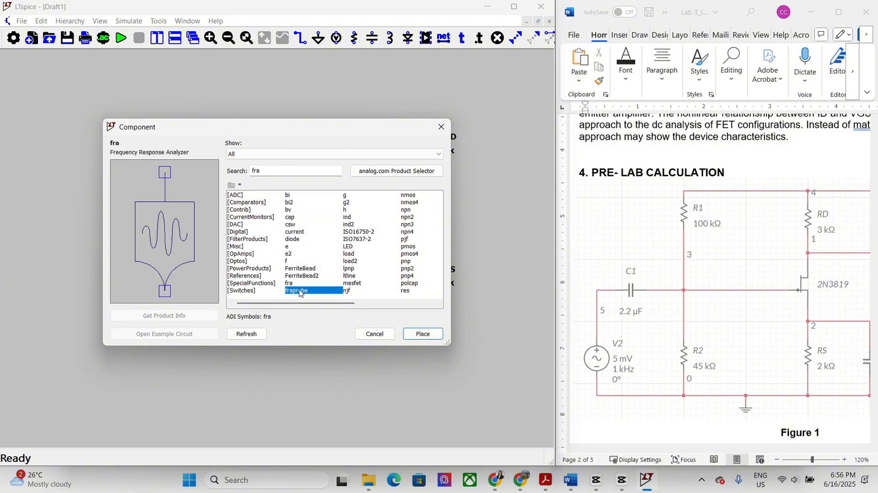
Place an njf N-channel JFET between resistors RD and RS
left_click(351, 225)
left_click_drag(353, 243, 353, 294)
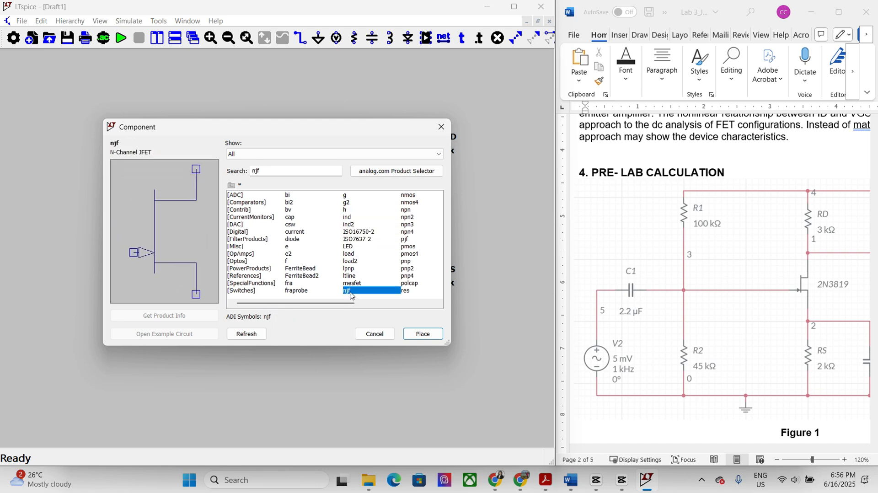
left_click(406, 240)
left_click(289, 291)
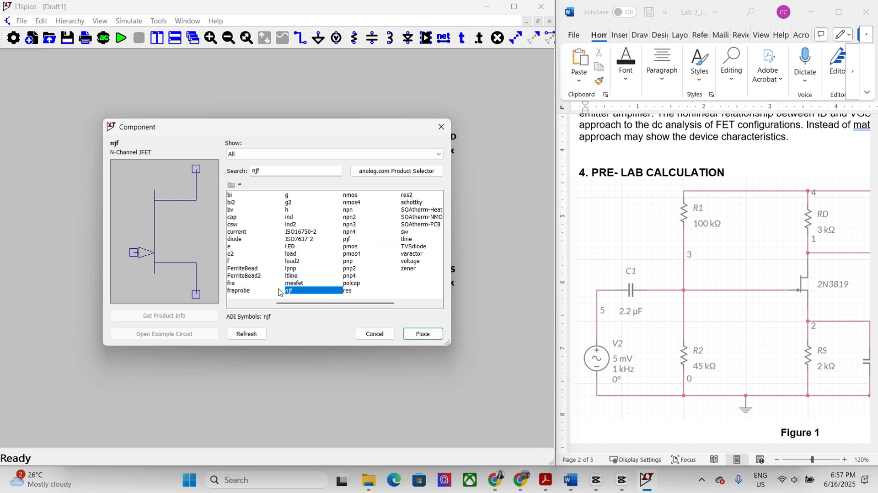
left_click(423, 334)
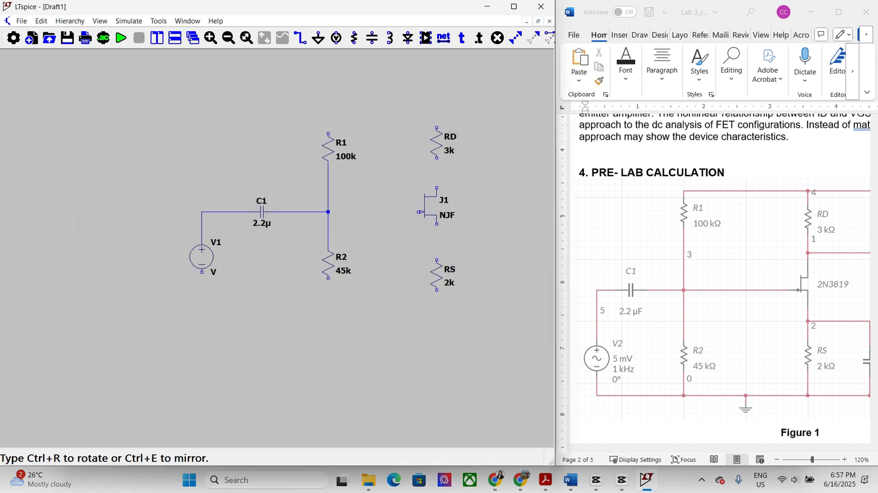
left_click(437, 188)
key("Escape")
Set the value of transistor J1 to 2N3819
right_click(447, 215)
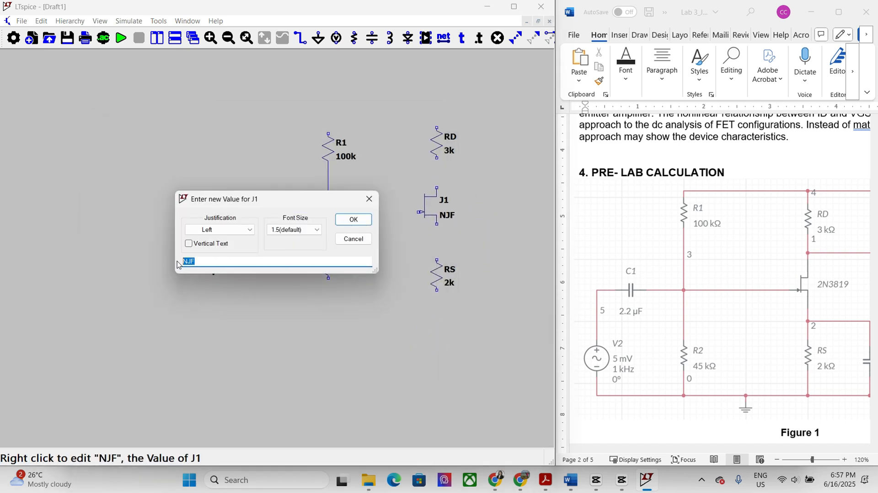
type("2N3819")
key("Return")
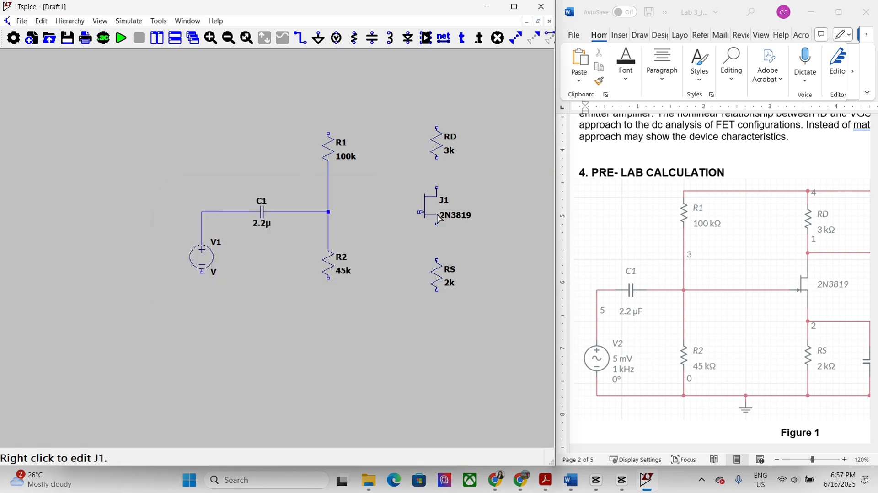
right_click(430, 207)
left_click(320, 193)
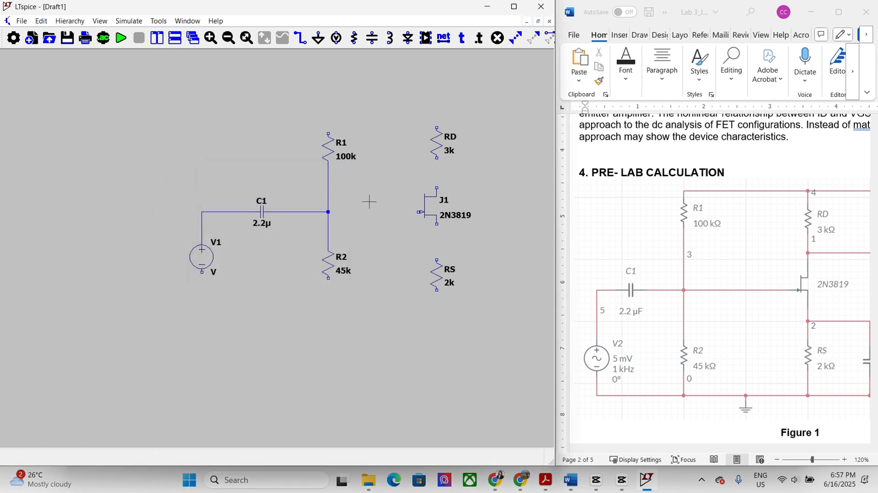
Wire the junction of C1, R1 and R2 to the gate of J1
left_click_drag(332, 213, 324, 213)
left_click(305, 39)
left_click(320, 212)
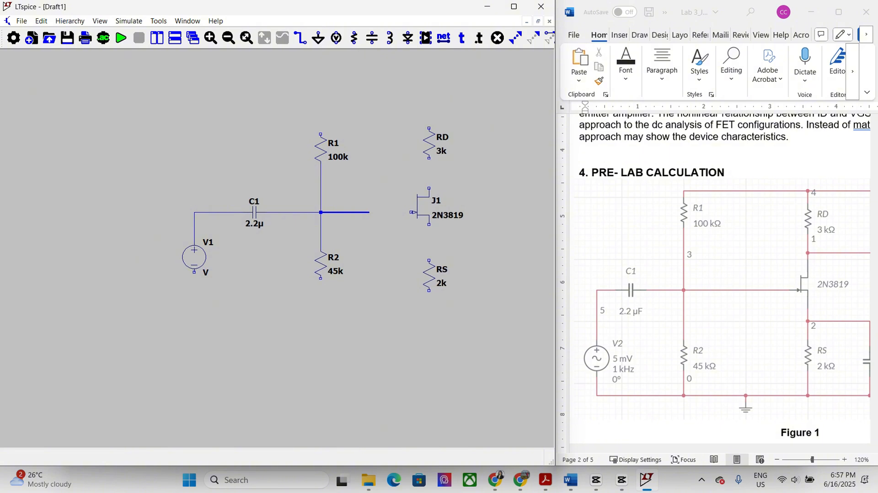
left_click(414, 212)
Wire J1's drain to the lower end of RD and its source to the upper end of RS
scroll(344, 159, "up", 1)
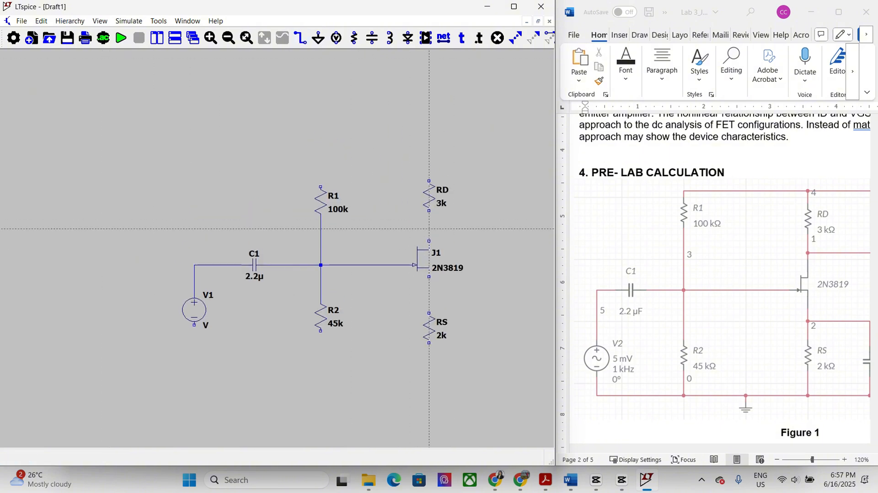
left_click(429, 241)
left_click(430, 211)
left_click(429, 276)
left_click(429, 314)
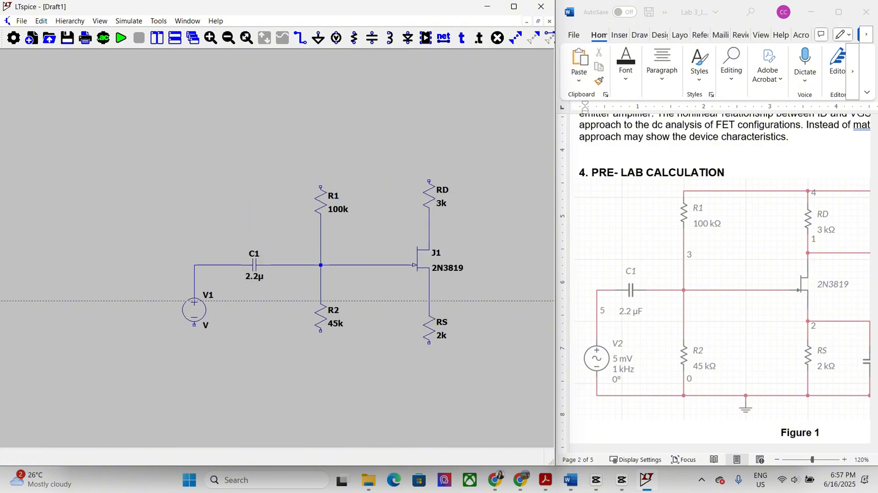
Try to set the small-signal AC phase of voltage source V1 to 1KHZ
scroll(195, 317, "up", 1)
right_click(195, 318)
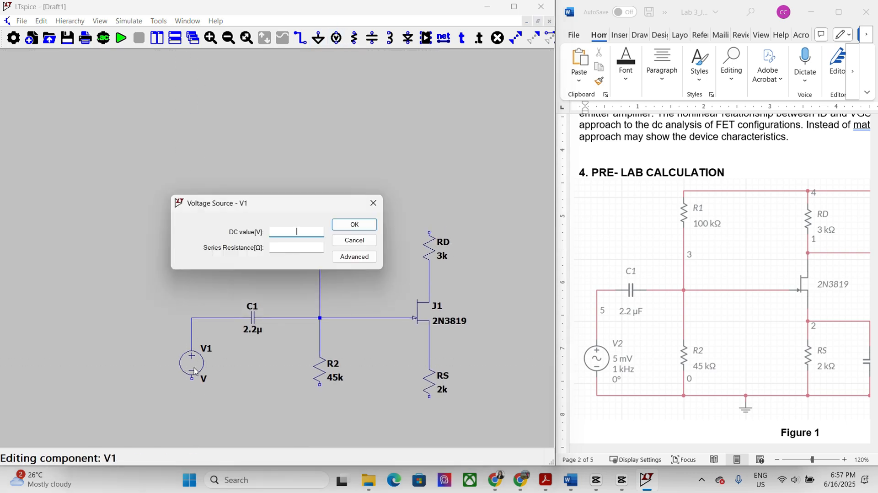
left_click(346, 222)
right_click(195, 356)
left_click(344, 236)
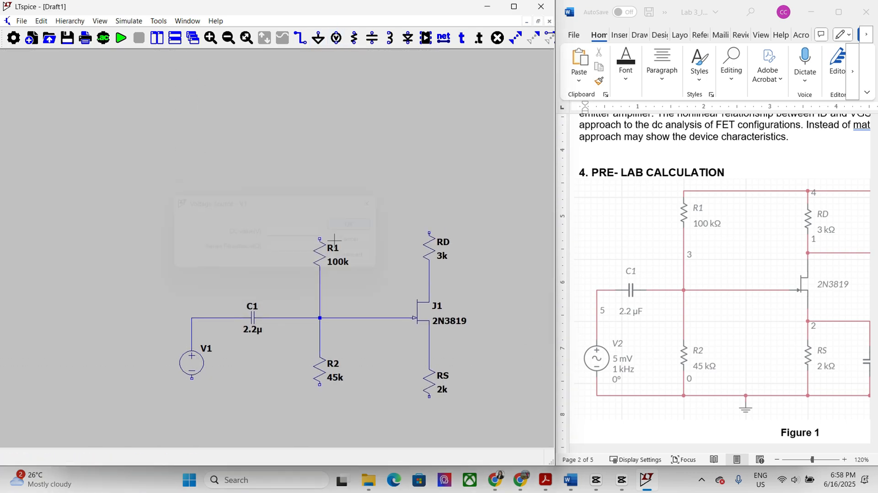
right_click(188, 356)
left_click(349, 257)
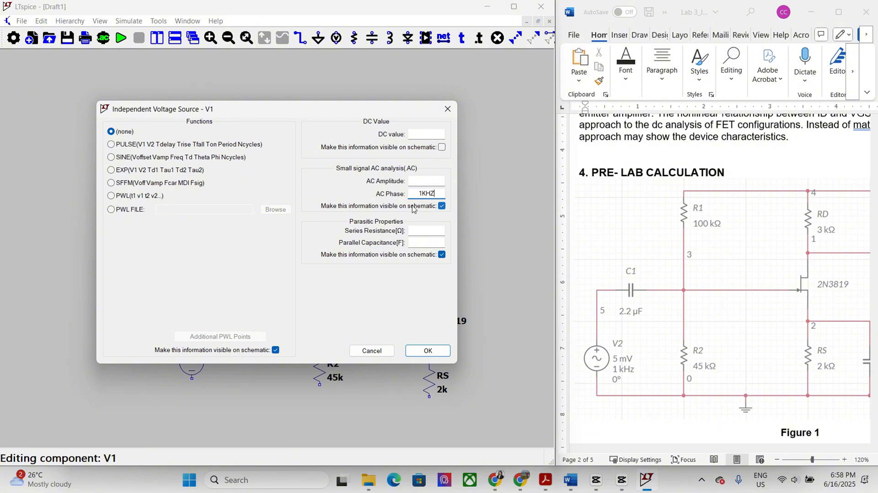
left_click(428, 351)
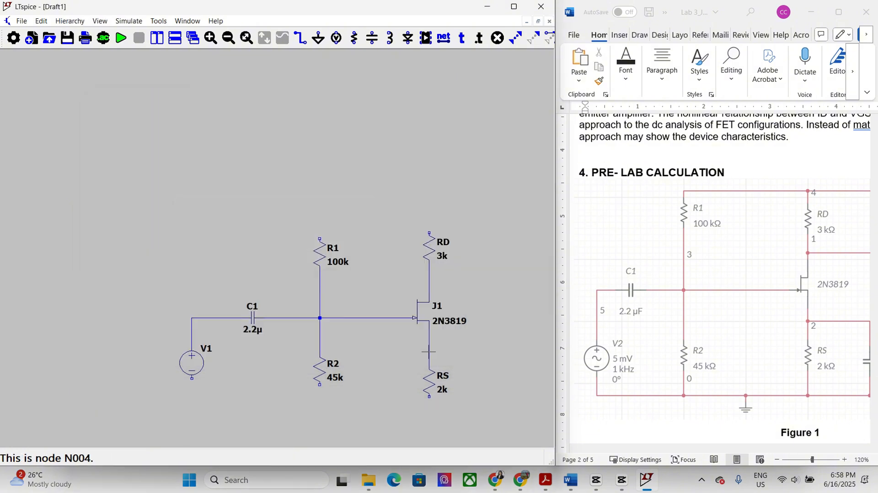
right_click(192, 363)
left_click(369, 239)
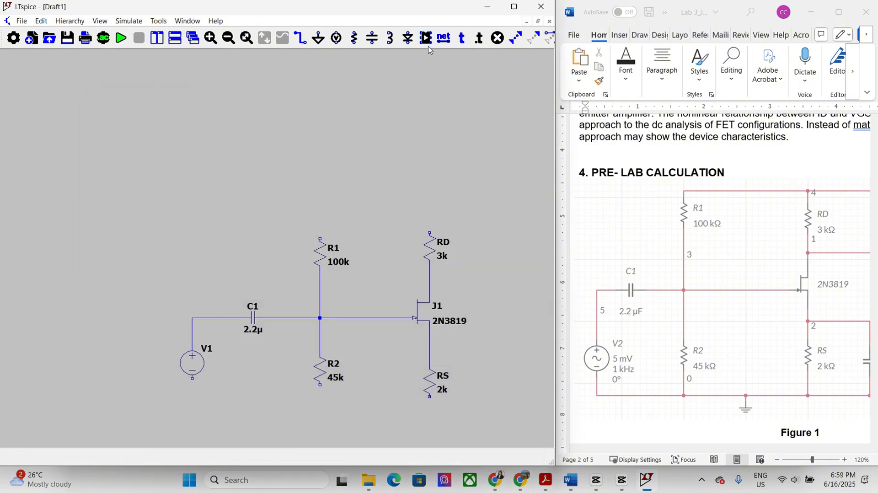
Search the component library for "AC" and browse the entries for an AC voltage source
key("F2")
type("AC")
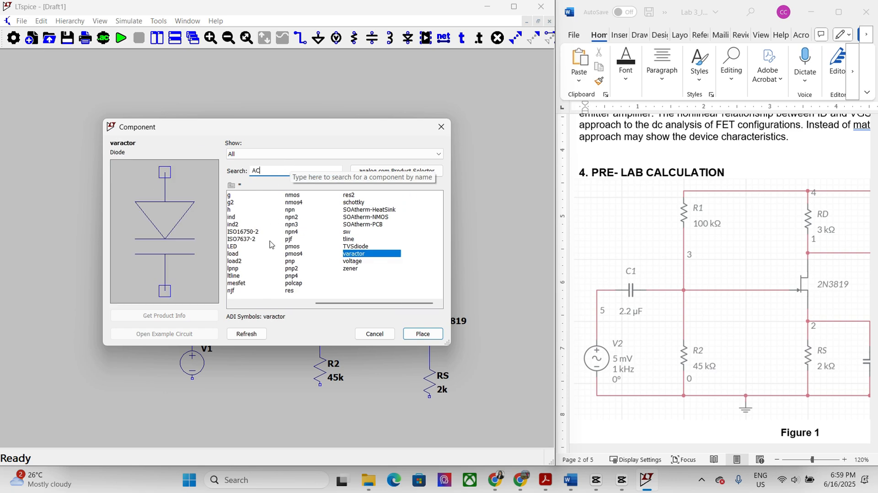
left_click(269, 303)
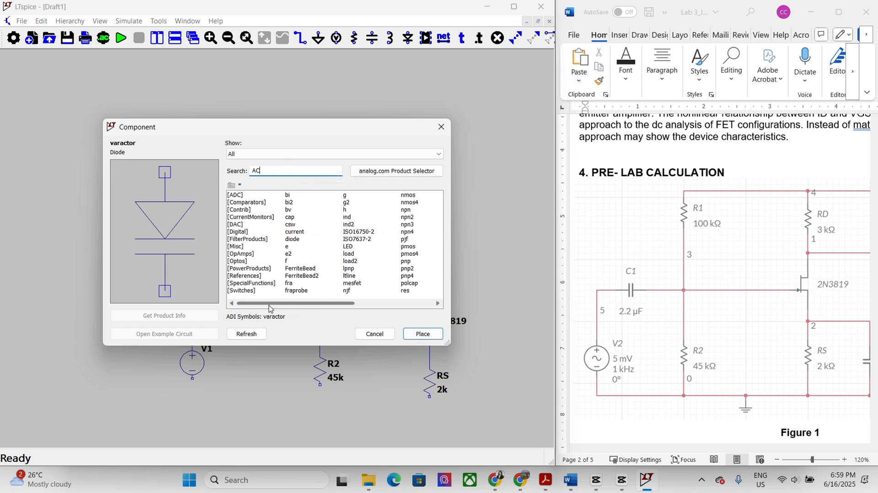
left_click_drag(309, 302, 388, 303)
left_click_drag(352, 269, 302, 313)
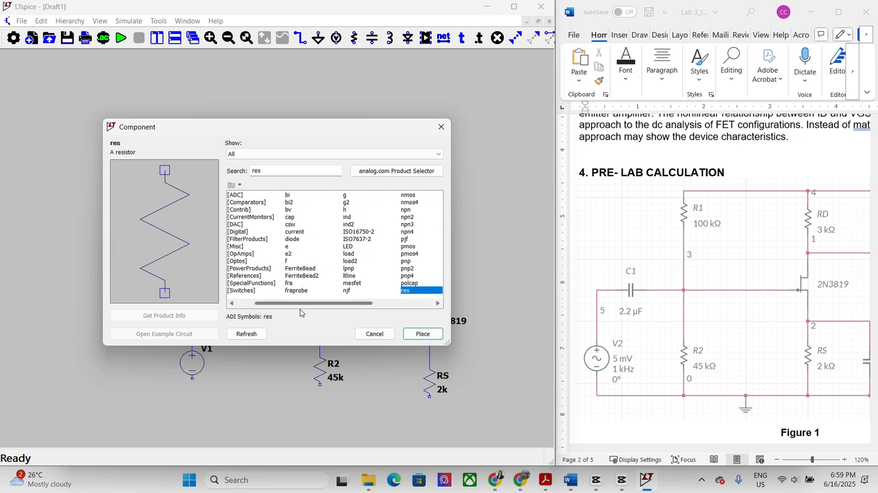
left_click_drag(251, 269, 249, 198)
left_click(441, 127)
Open V1's advanced source settings and check the input signal specification in the lab document's AC OPERATION section in Word
right_click(193, 366)
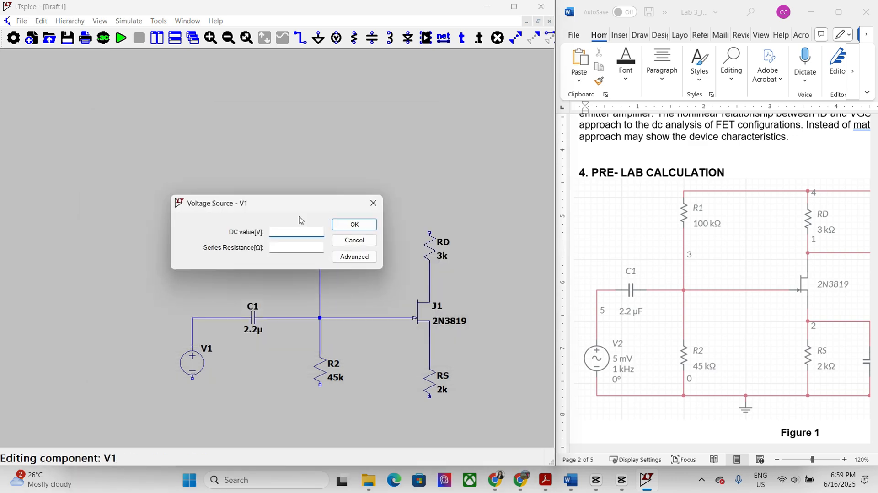
left_click(354, 257)
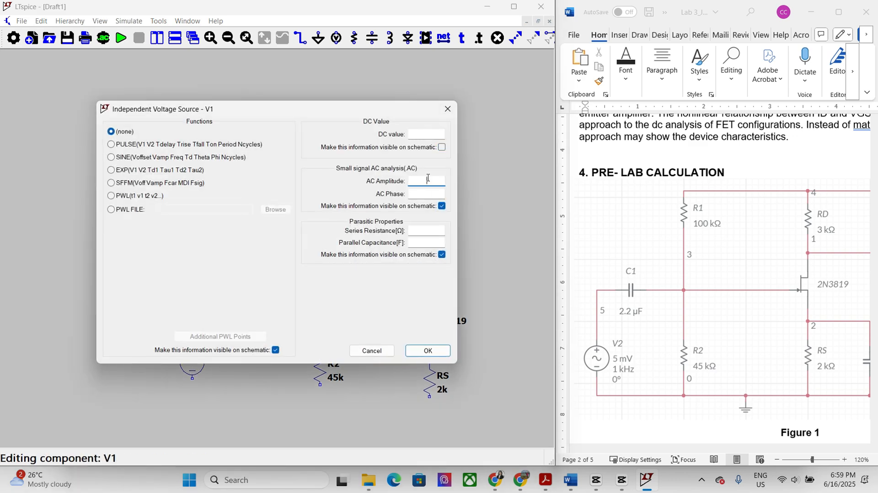
left_click(797, 153)
scroll(797, 153, "down", 10)
left_click_drag(714, 448, 750, 448)
scroll(735, 377, "down", 14)
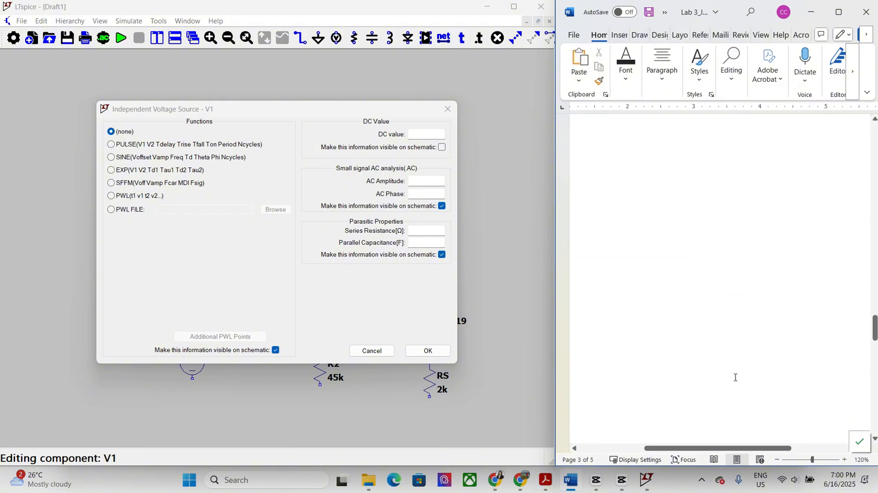
scroll(736, 376, "up", 11)
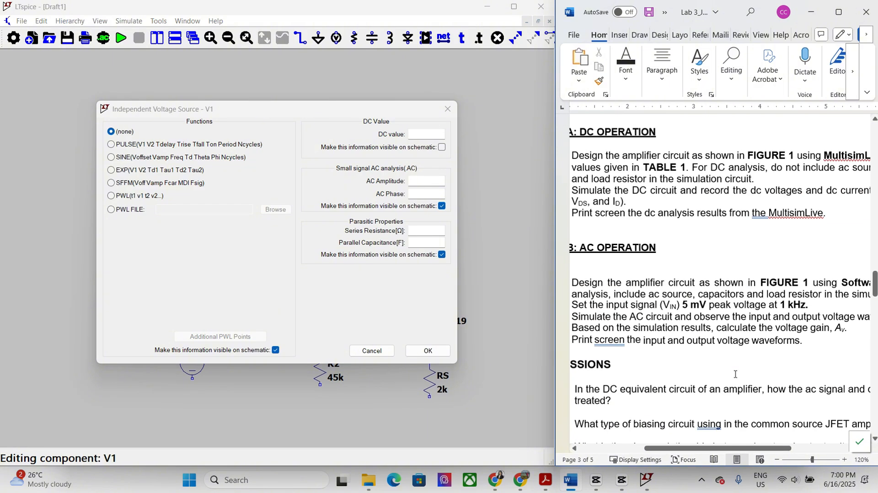
Set voltage source V1 to the SINE function and try an AC phase of 1KhZ
left_click(112, 158)
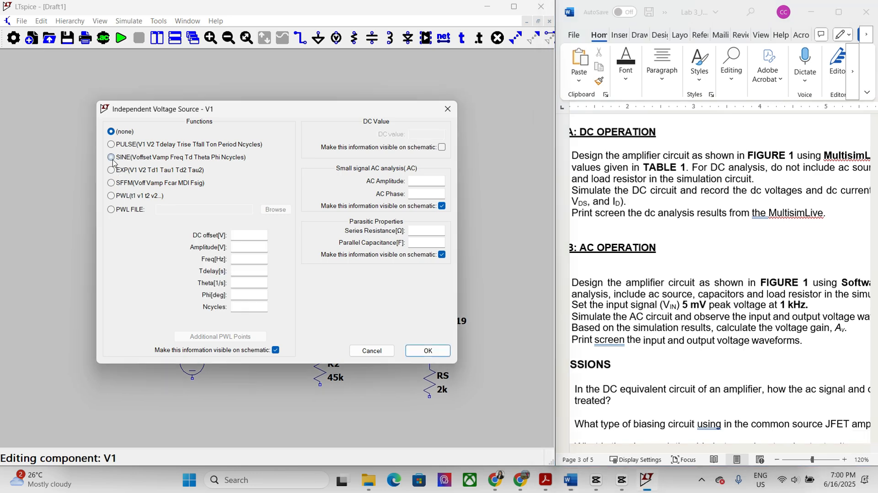
left_click(407, 351)
right_click(195, 366)
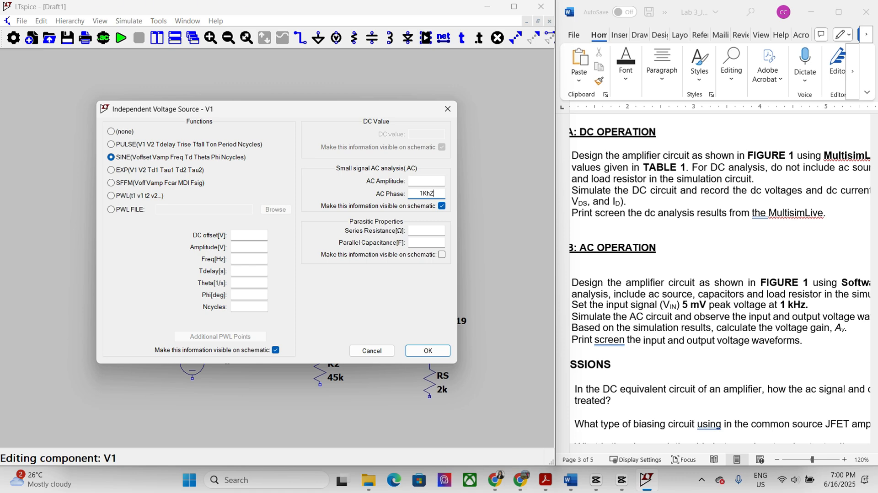
left_click(428, 351)
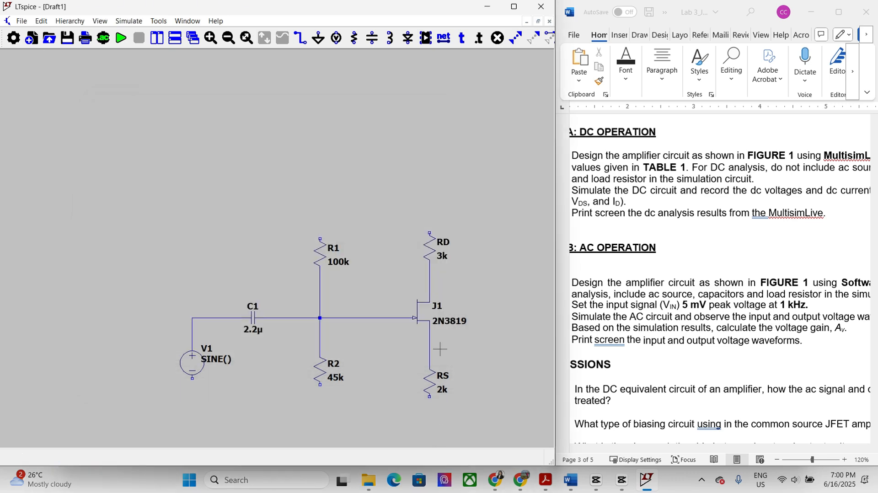
right_click(197, 362)
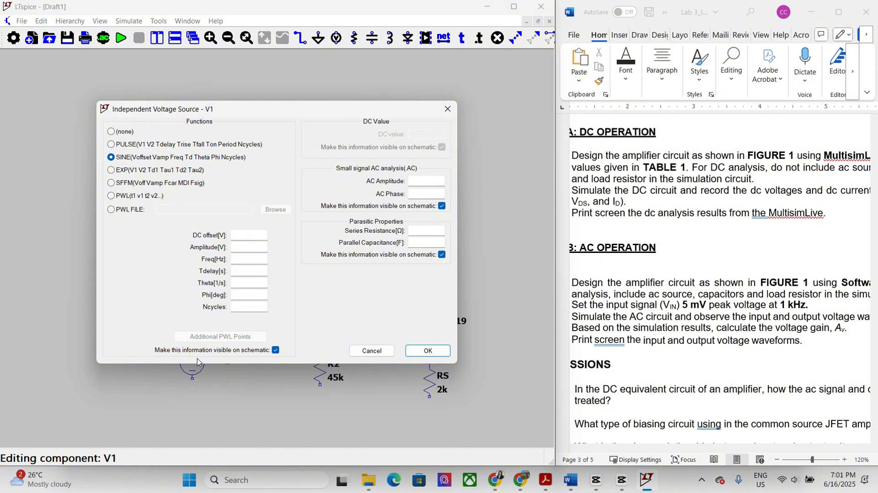
left_click(448, 109)
Place a second voltage source in the empty area above C1
key("v")
left_click(269, 141)
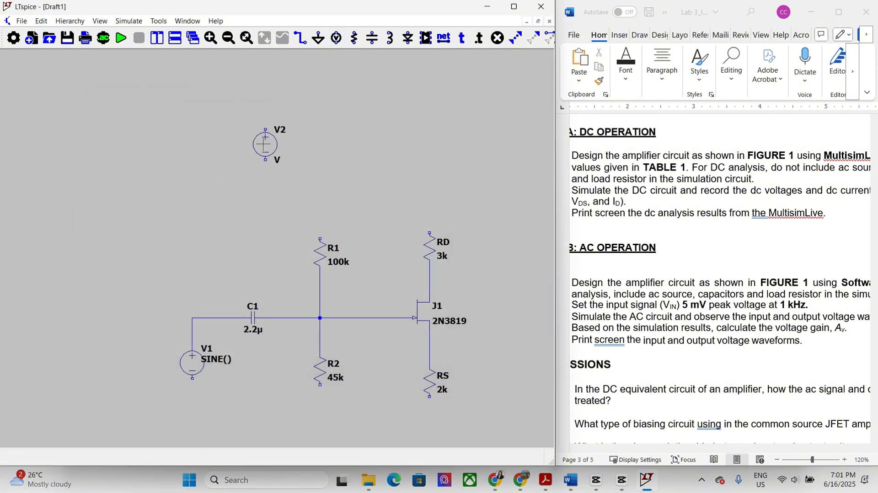
right_click(265, 147)
left_click(343, 260)
left_click(446, 111)
left_click(381, 201)
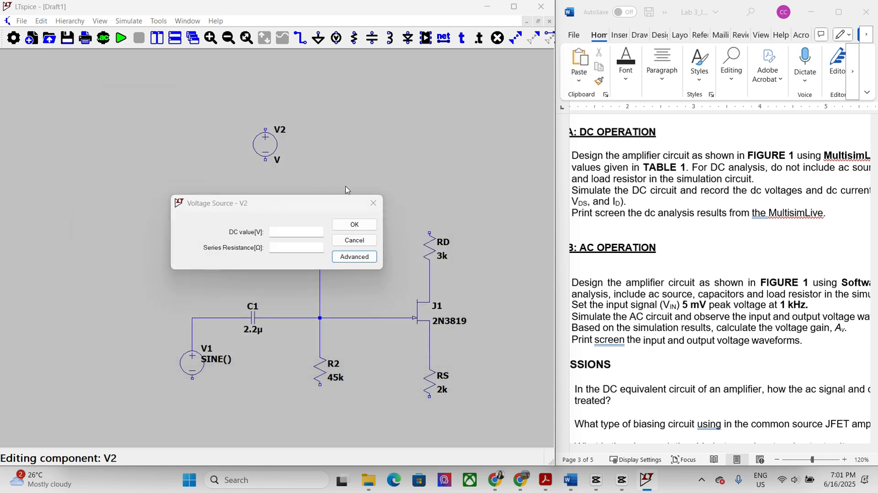
right_click(280, 130)
left_click(370, 198)
right_click(277, 162)
key("Escape")
Open V2's advanced source settings and look through the parameters of the PULSE, EXP, SFFM, PWL and PWL FILE functions
right_click(268, 148)
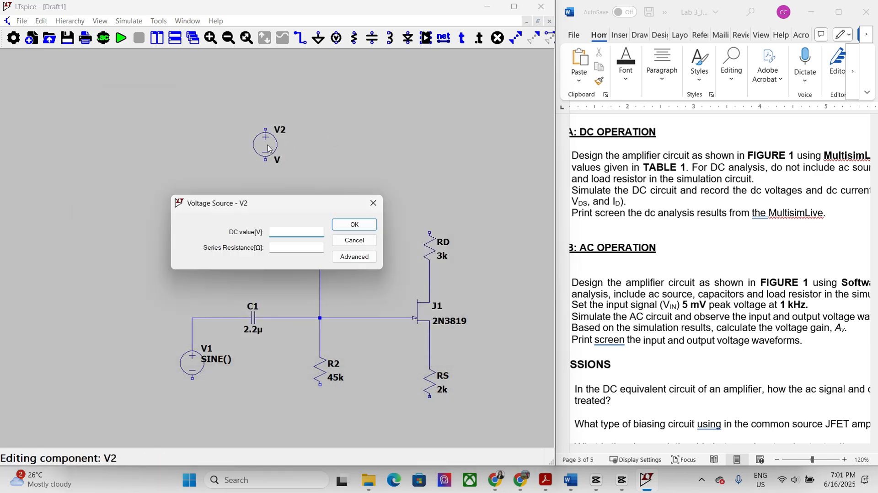
left_click(355, 256)
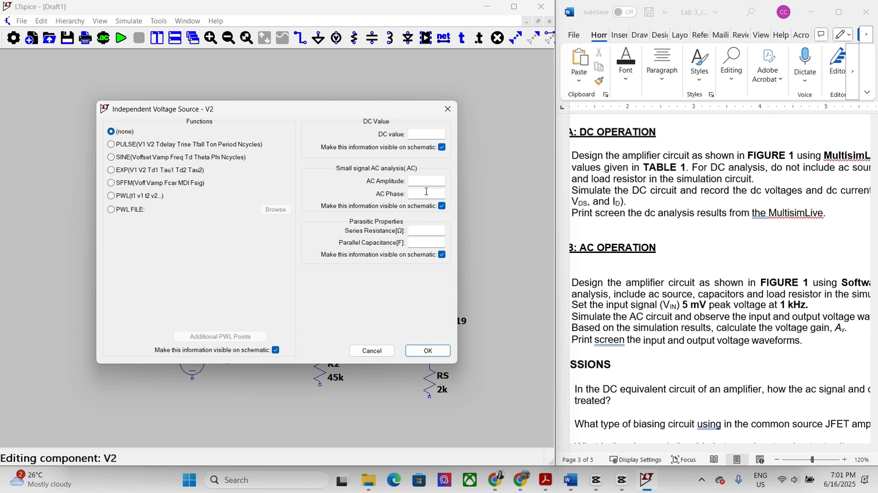
left_click(111, 146)
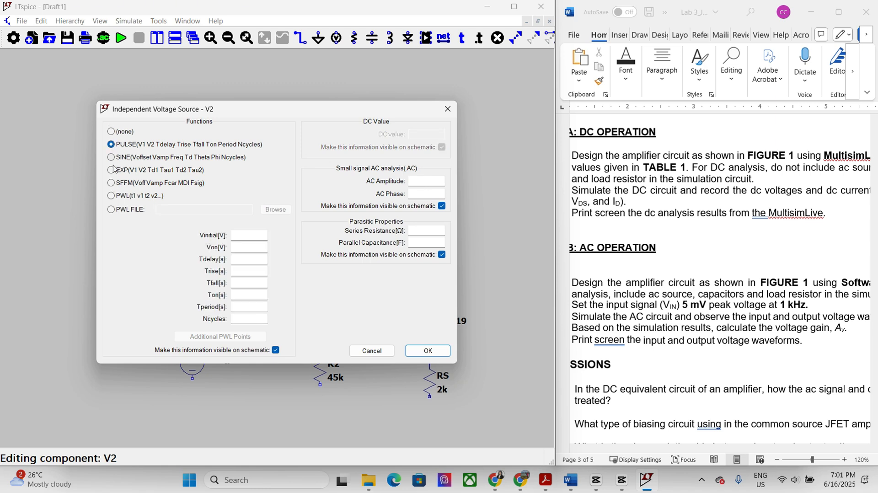
left_click(112, 170)
left_click(111, 183)
left_click(111, 195)
left_click(111, 209)
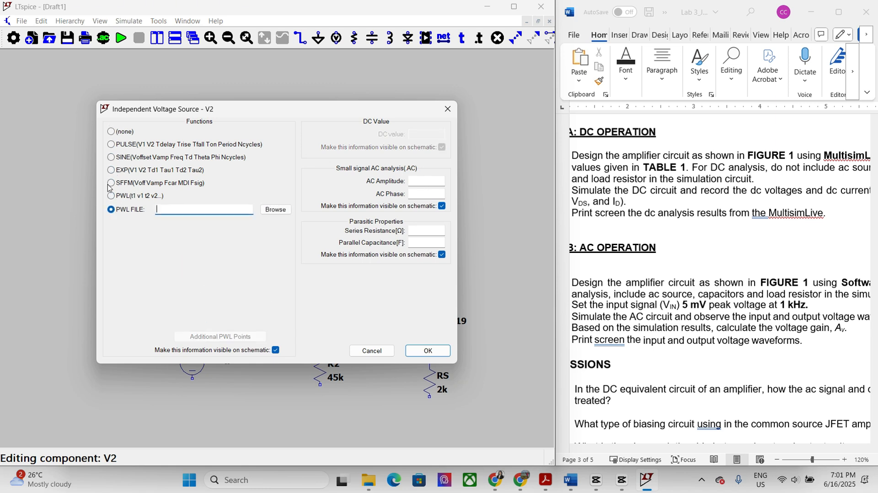
Set V2 to the SINE function with a 5mV DC offset, 5mV amplitude and 1kHz frequency
left_click(112, 158)
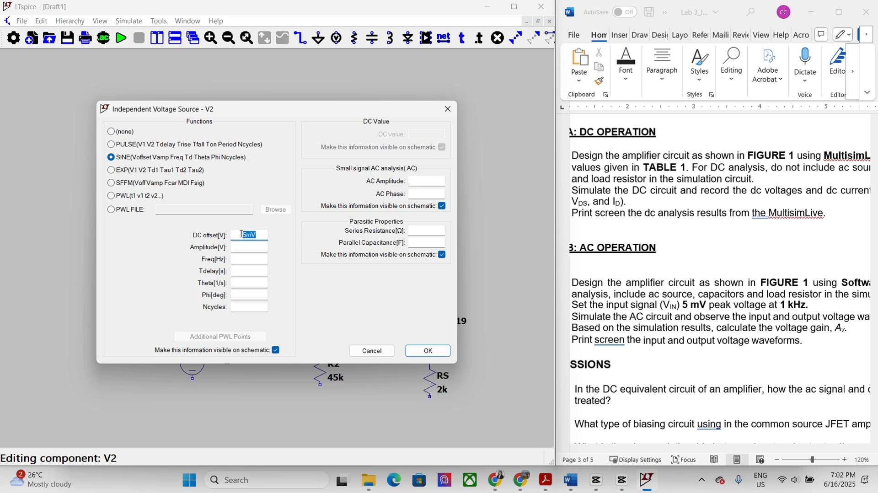
left_click(250, 247)
type("5mV")
key("Return")
Check the SINE parameters in V1's advanced source settings
right_click(191, 361)
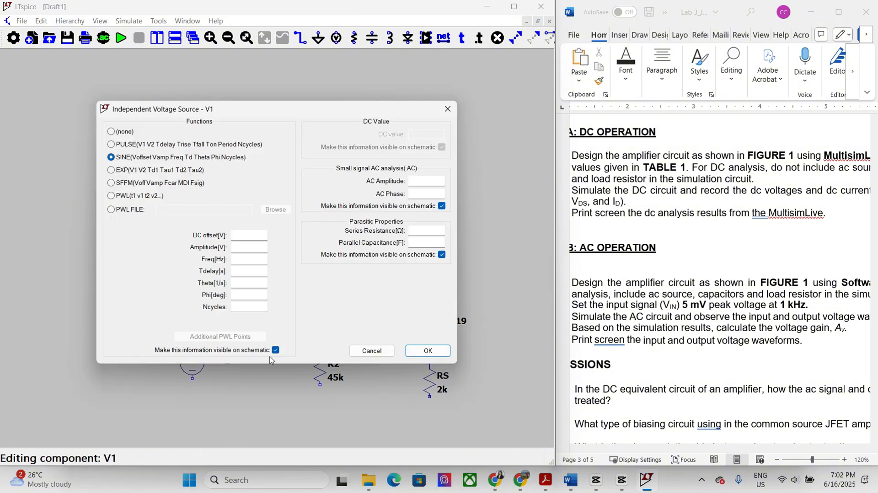
left_click(428, 351)
scroll(253, 391, "up", 1)
scroll(253, 390, "down", 2)
left_click_drag(218, 405, 193, 335)
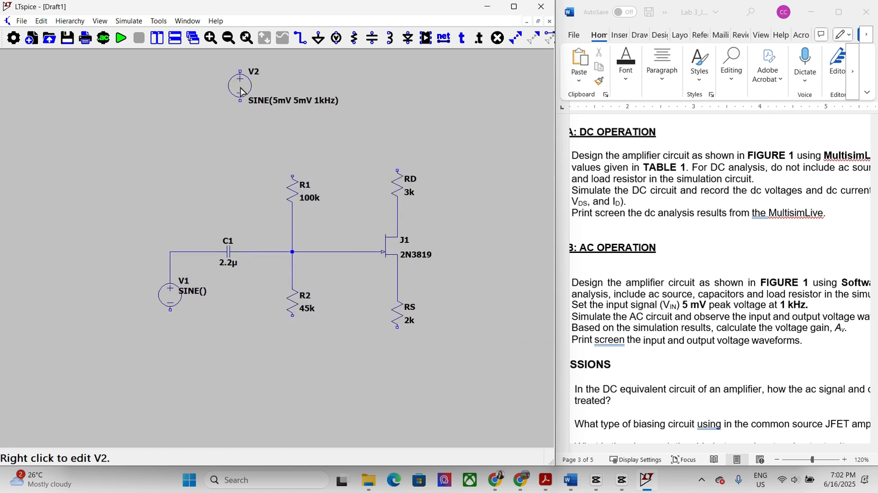
Delete the second voltage source V2 above C1 and discard the extra source being placed
left_click_drag(242, 89, 258, 123)
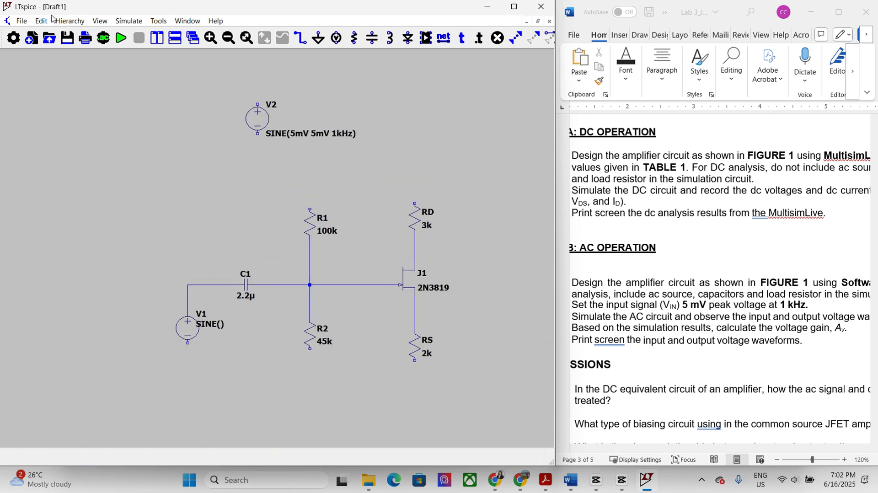
key("Delete")
left_click(259, 120)
left_click(338, 42)
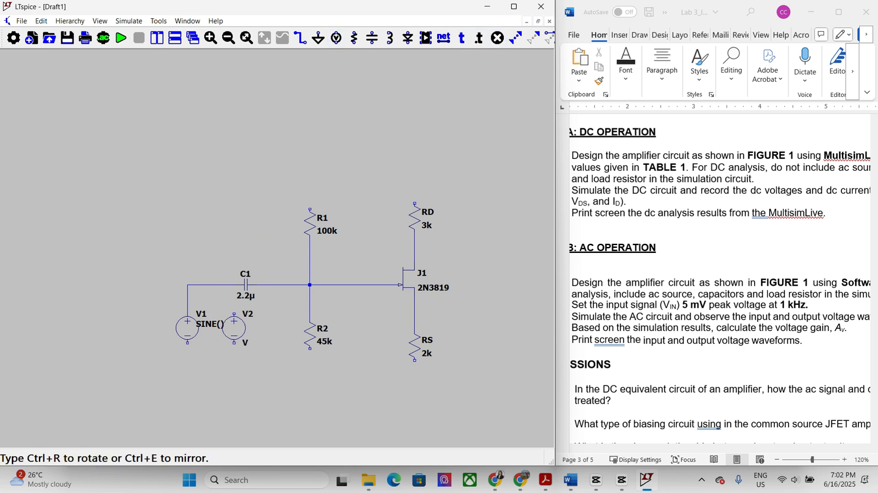
key("Escape")
Set V1's SINE amplitude to 5mV and its frequency to 1kHz
right_click(187, 328)
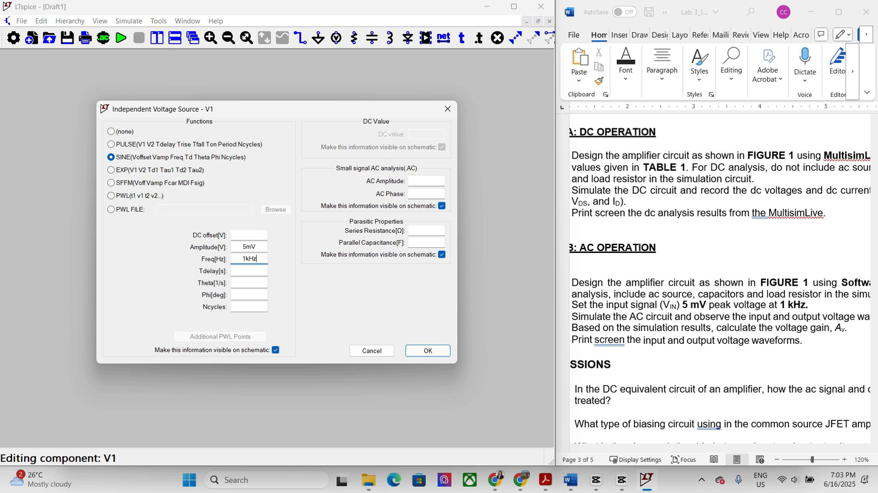
left_click(432, 351)
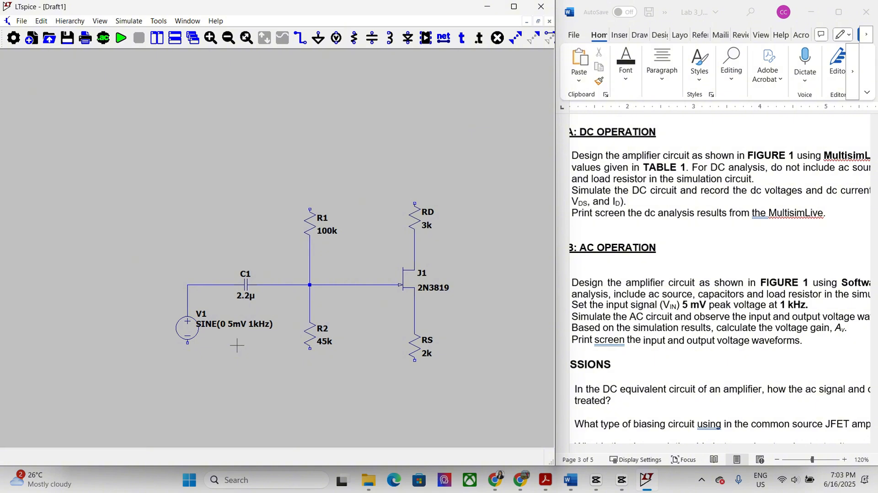
right_click(212, 329)
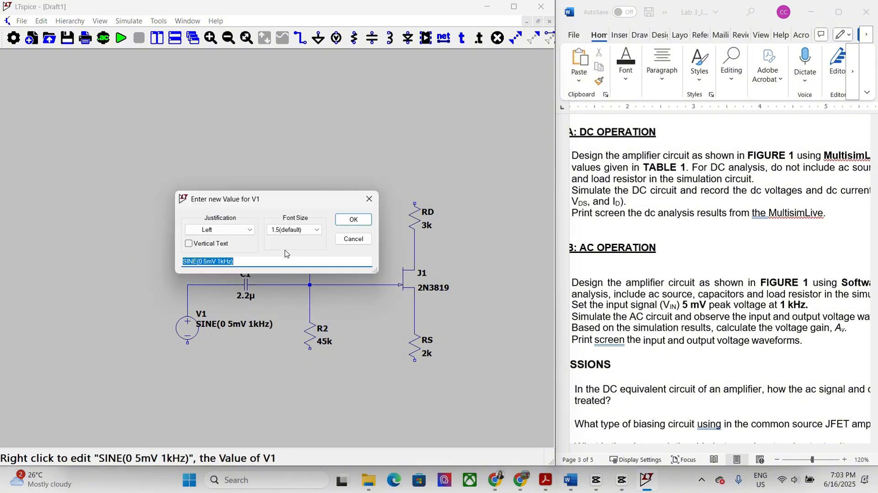
key("Escape")
right_click(190, 333)
left_click(427, 352)
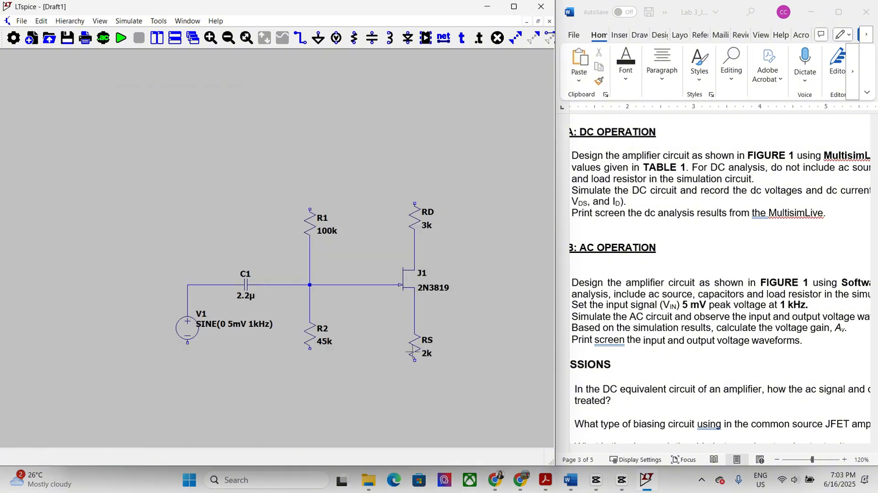
Set both the DC offset and the amplitude of V1's SINE function to 5mV
right_click(189, 330)
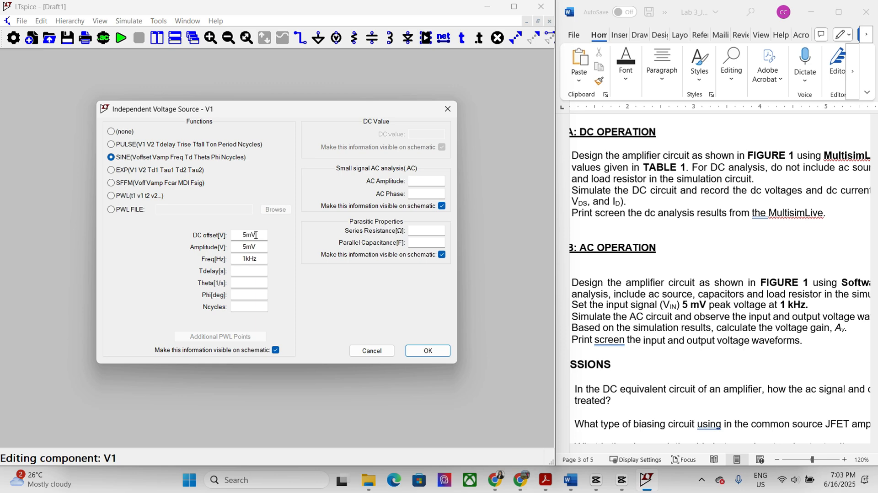
left_click(428, 351)
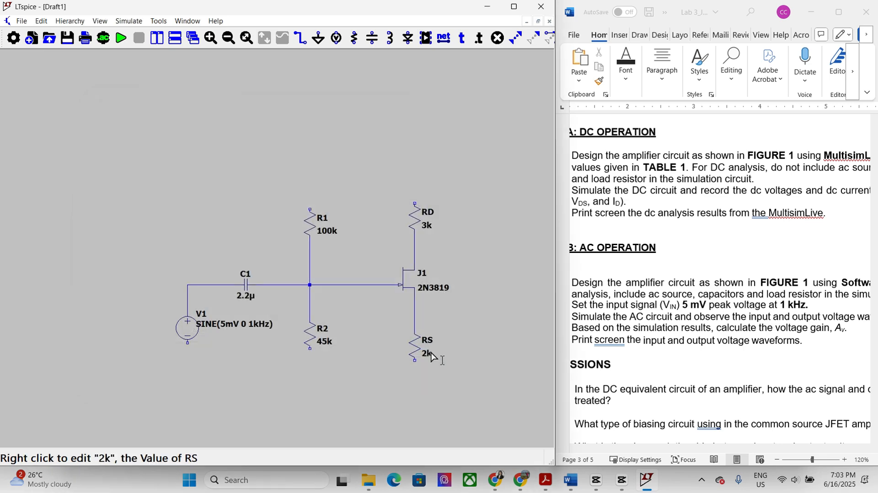
right_click(236, 326)
left_click(372, 197)
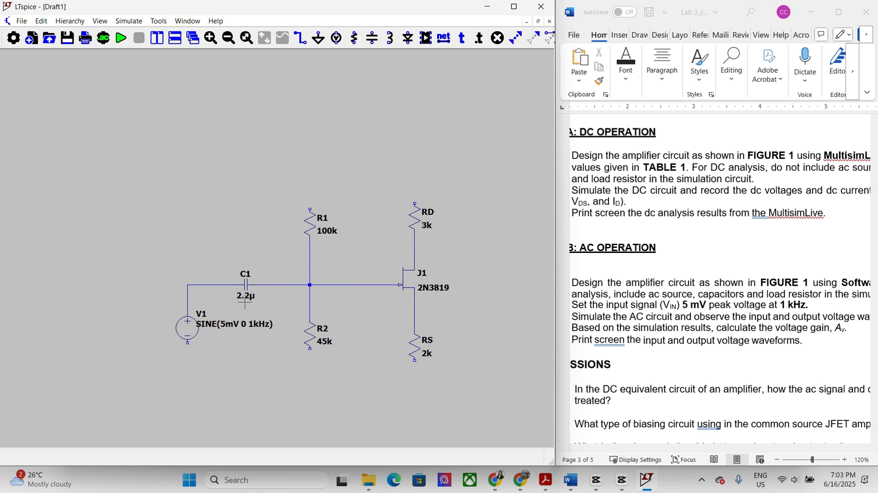
right_click(189, 330)
left_click(260, 248)
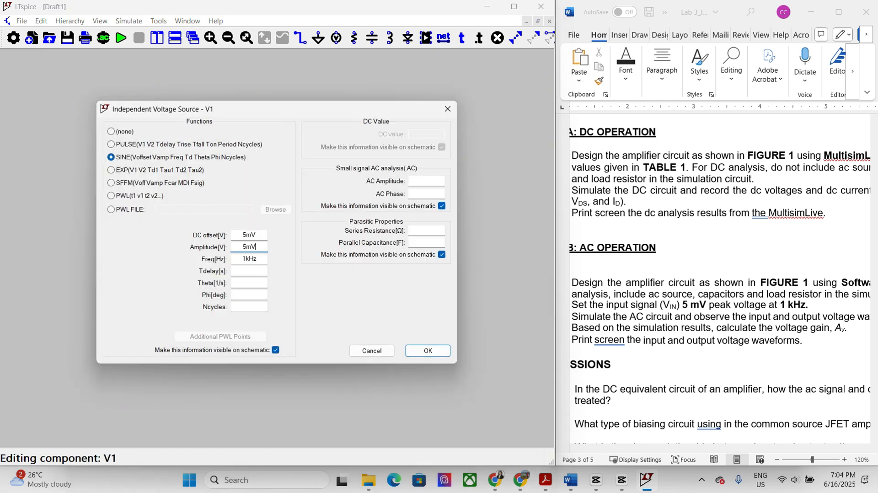
left_click(416, 352)
Switch to the lab document in Word, widen its window and examine the output side of the Figure 1 circuit
left_click_drag(487, 284, 427, 268)
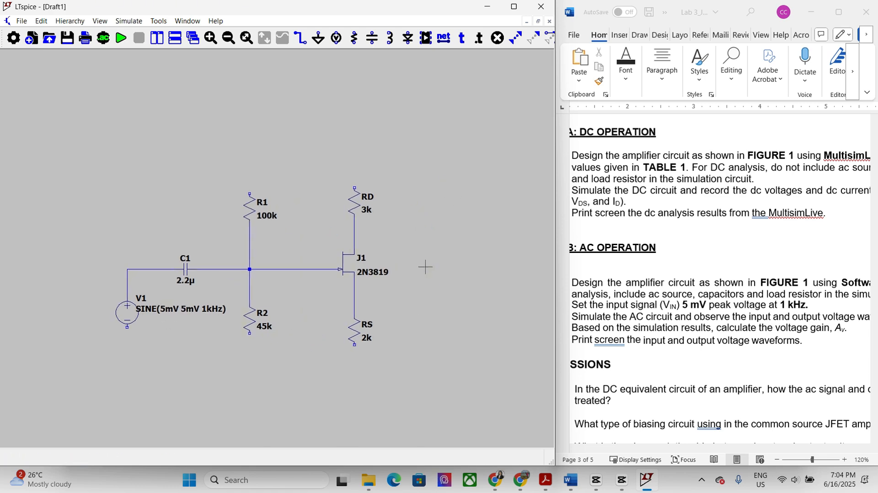
left_click(767, 322)
left_click_drag(740, 448, 715, 450)
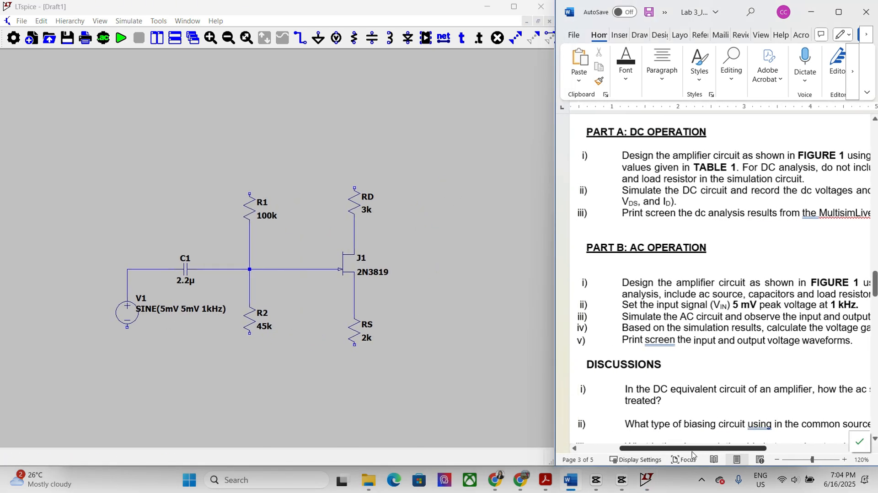
scroll(712, 288, "up", 5)
scroll(713, 289, "up", 8)
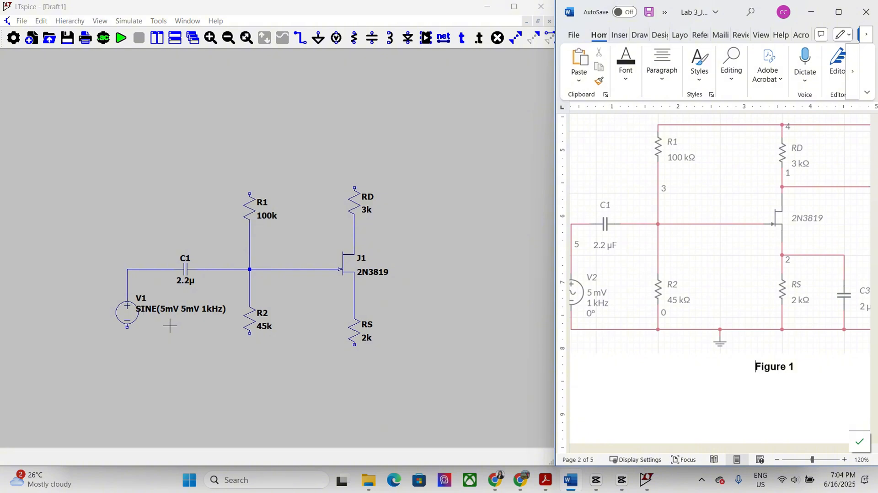
scroll(607, 340, "down", 8)
scroll(608, 341, "down", 3)
left_click_drag(557, 347, 470, 342)
scroll(824, 371, "down", 2)
left_click_drag(750, 449, 789, 444)
scroll(693, 335, "down", 3)
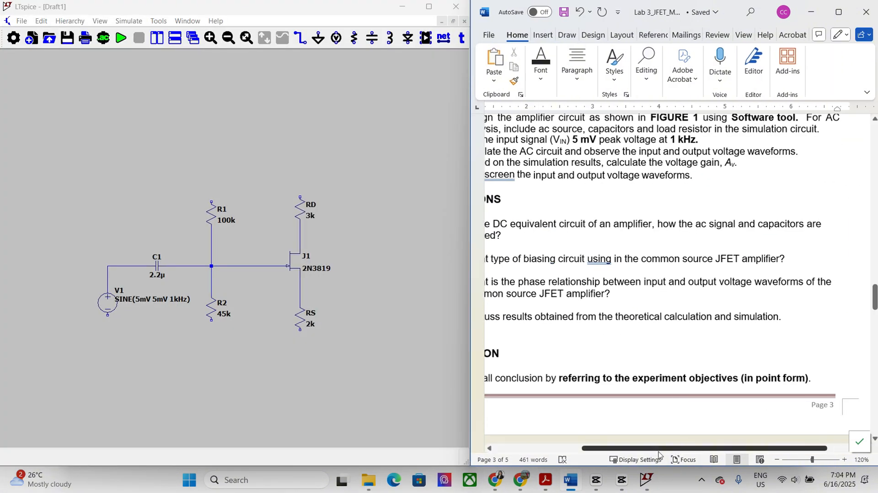
left_click_drag(691, 448, 576, 448)
scroll(645, 297, "up", 6)
scroll(644, 297, "up", 8)
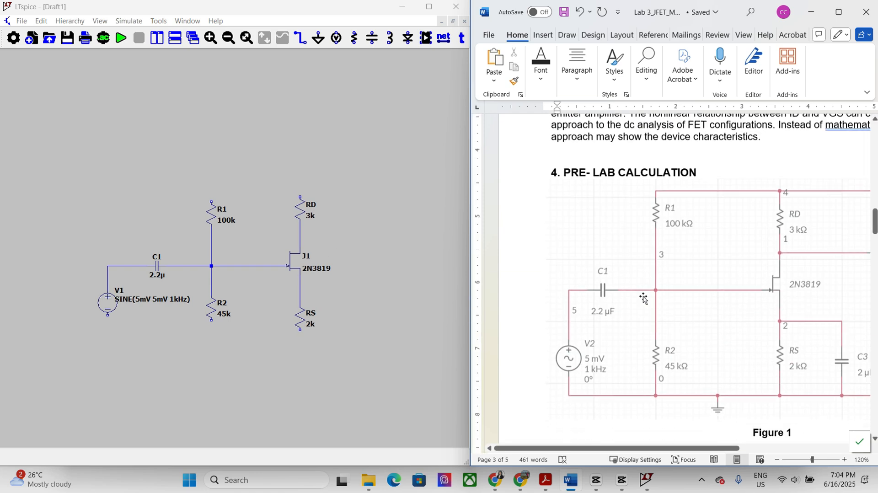
scroll(644, 298, "down", 1)
left_click_drag(701, 448, 782, 448)
Switch to LTspice and place a horizontal capacitor to the right of RD and a vertical capacitor beside RS
left_click(373, 38)
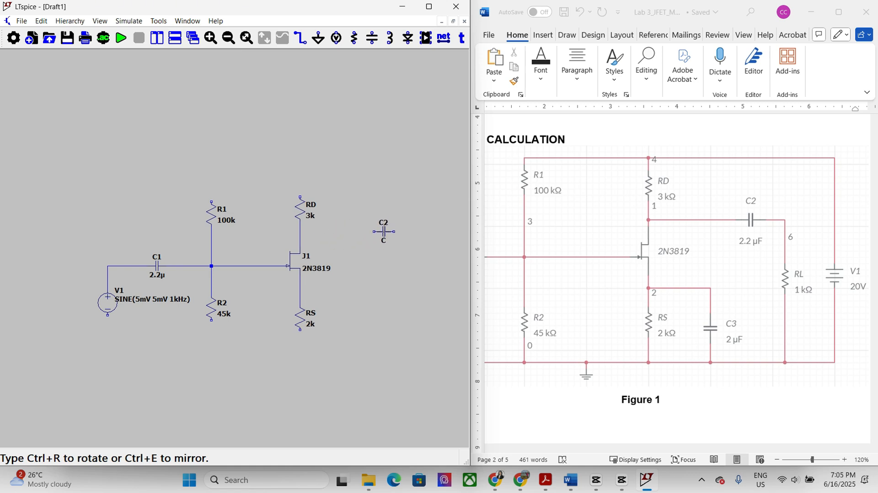
left_click(384, 232)
key("ctrl+r")
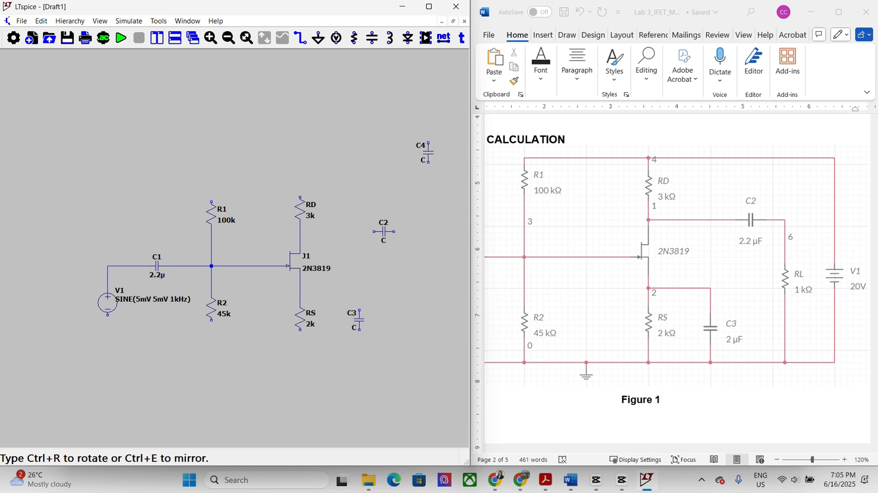
Place a vertical load resistor at the far right of the circuit, beyond both new capacitors
left_click(354, 38)
left_click(423, 317)
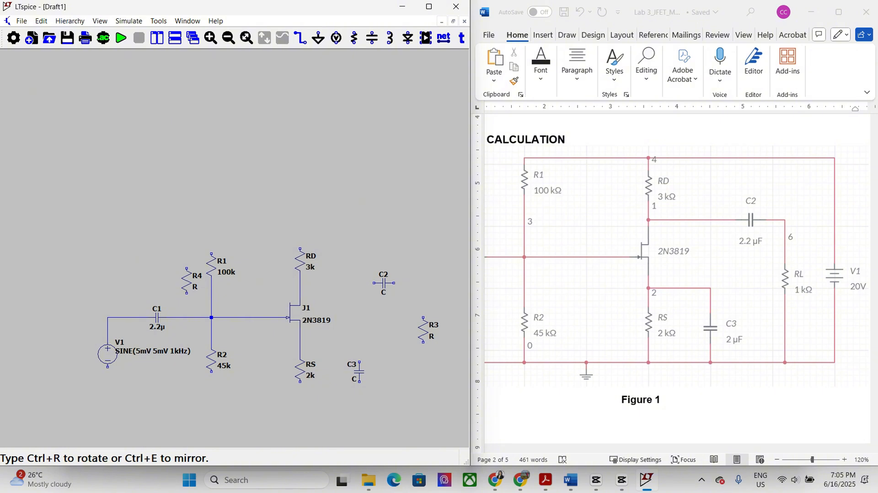
key("Escape")
Wire J1's drain node through C2 to the upper end of R3, and J1's source node to the upper end of C3
key("F3")
left_click(300, 291)
left_click(374, 293)
left_click(394, 291)
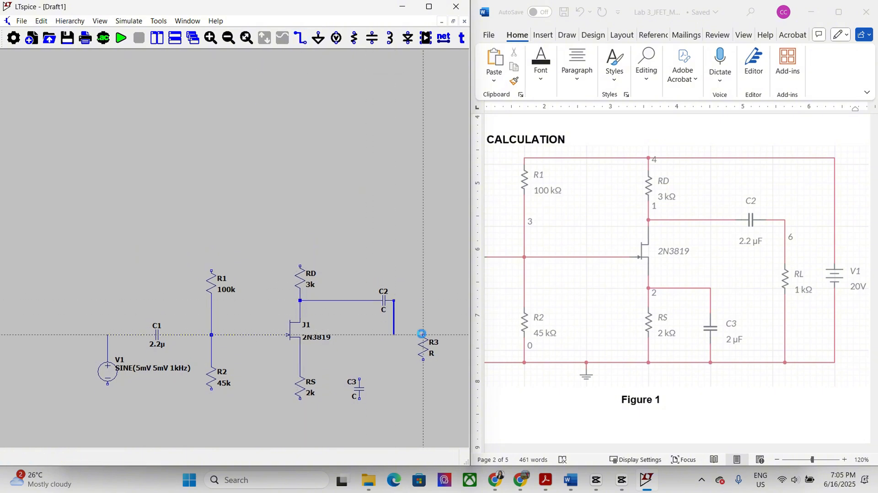
left_click(423, 335)
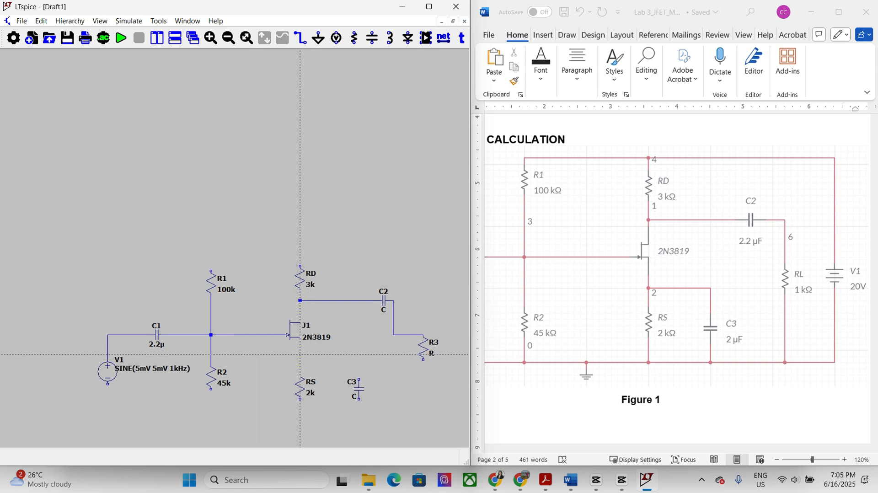
left_click(300, 360)
left_click(359, 380)
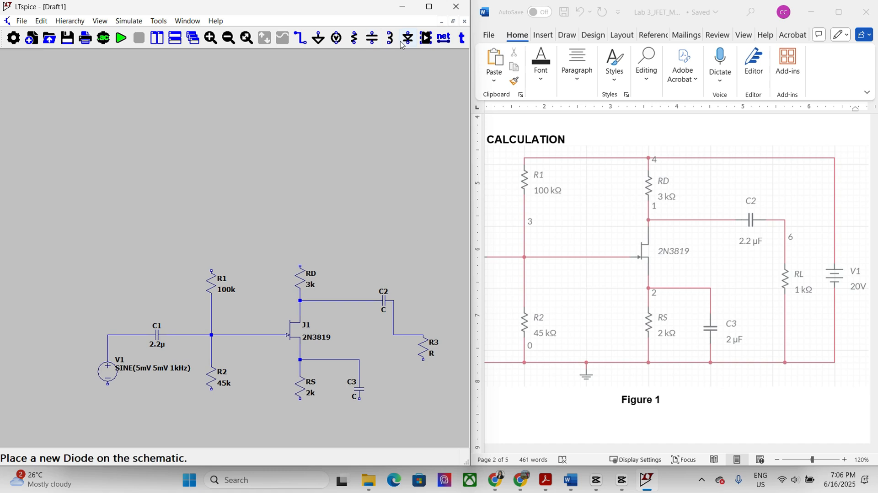
Maximize the LTspice window and search the component library for "ground"
left_click_drag(203, 217, 137, 108)
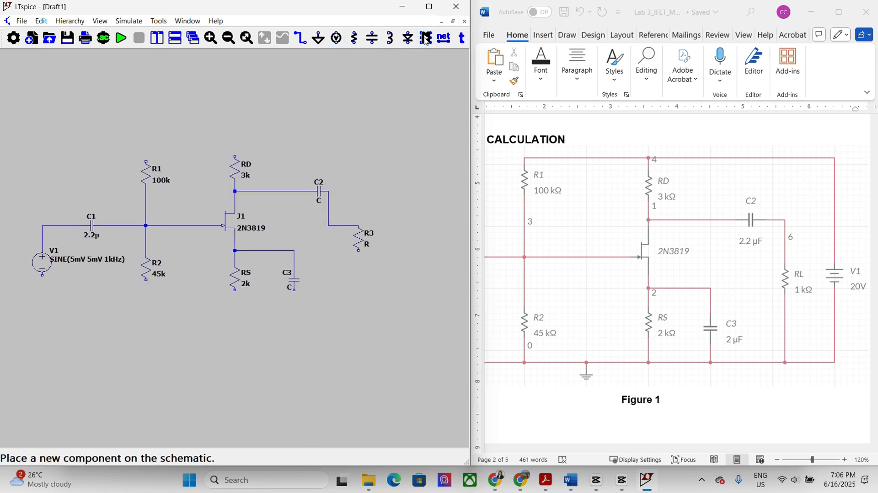
left_click(429, 7)
left_click(425, 34)
type("ground")
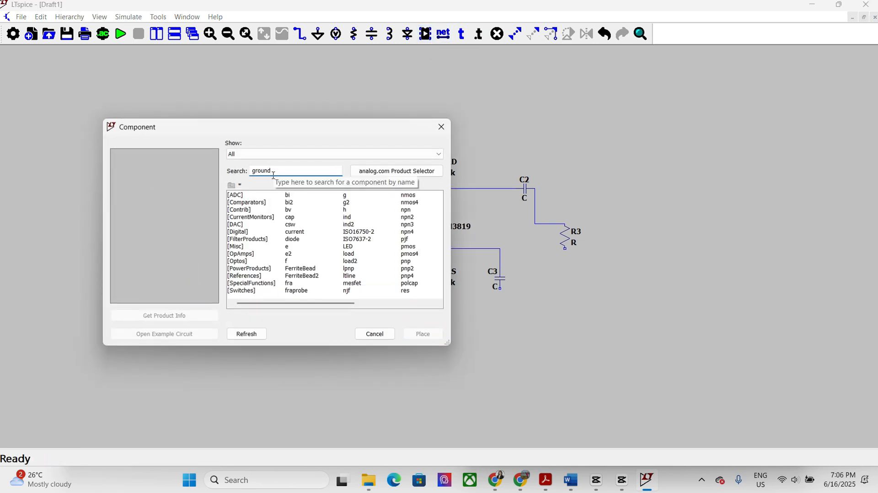
mouse_move(325, 304)
left_mouse_down()
mouse_move(404, 306)
mouse_move(315, 306)
left_mouse_up()
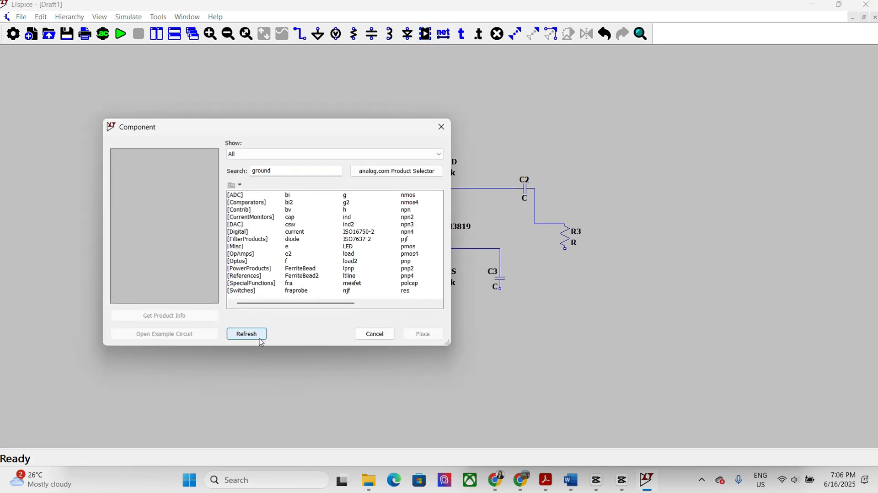
left_click(259, 339)
left_click(260, 338)
left_click(284, 170)
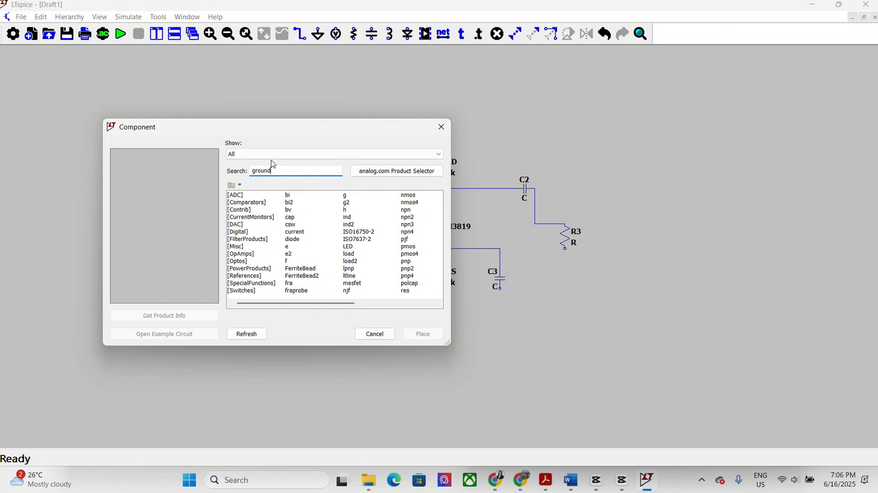
Limit the component library to ADI Symbols and open the analog.com Product Selector
left_click(272, 158)
left_click(275, 172)
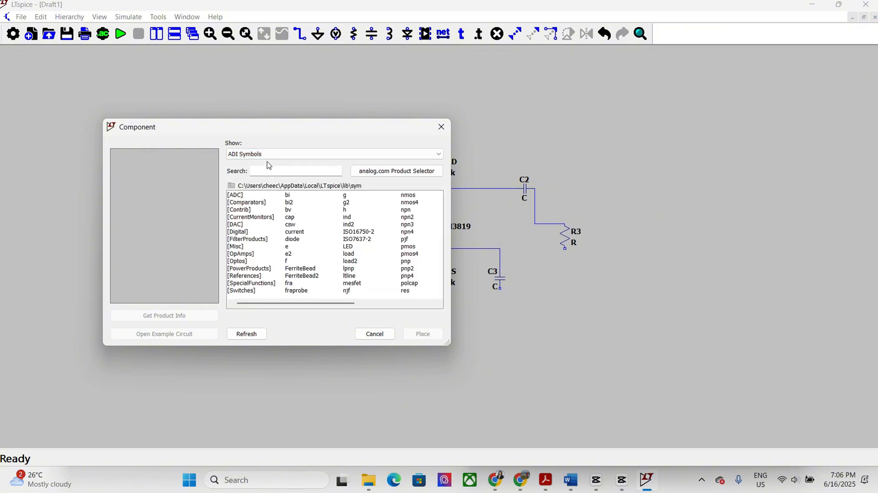
left_click(416, 175)
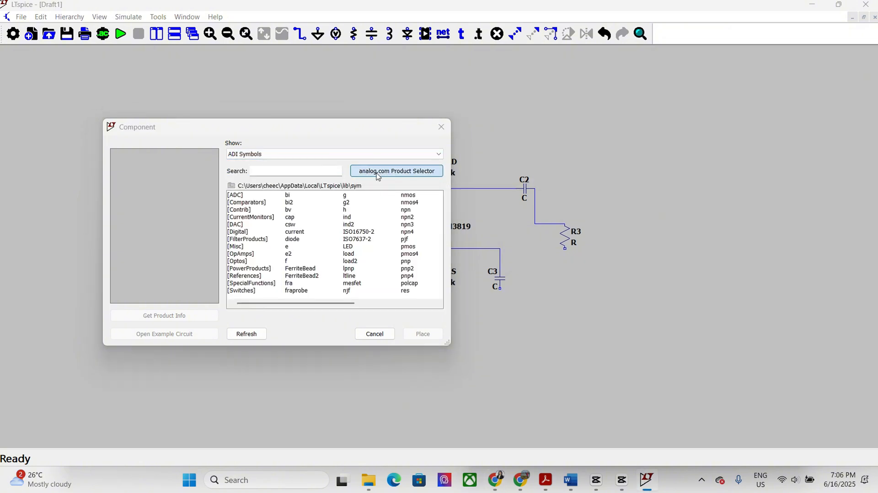
left_click(254, 170)
type("ground")
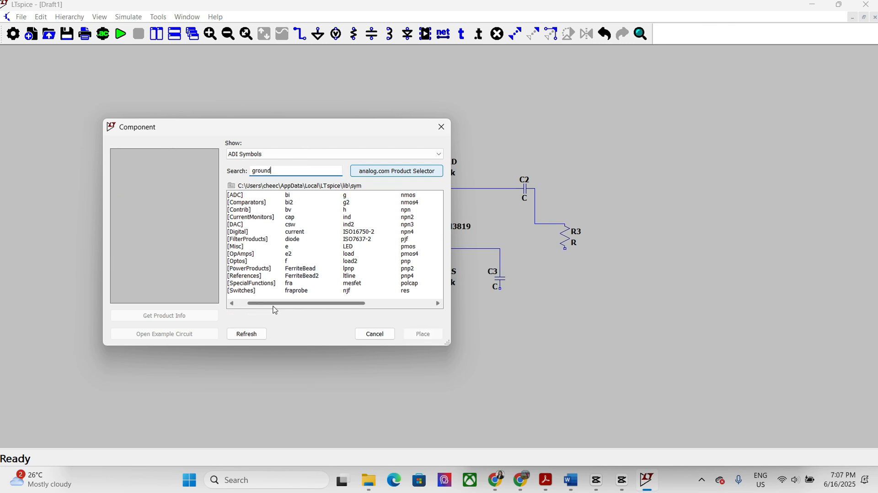
mouse_move(273, 303)
left_mouse_down()
mouse_move(345, 303)
mouse_move(271, 302)
left_mouse_up()
left_click(441, 126)
Place a ground symbol below RS and define it as GND (global node 0) with port type None
left_click(318, 34)
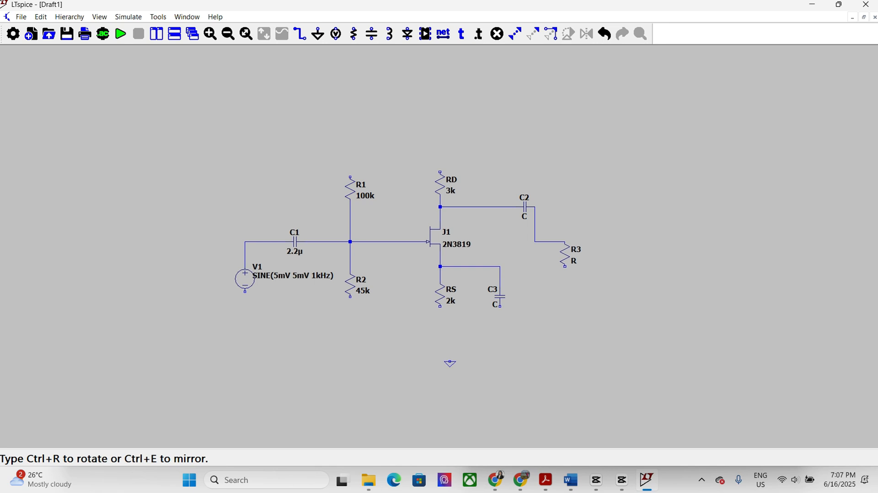
left_click(440, 359)
right_click(447, 364)
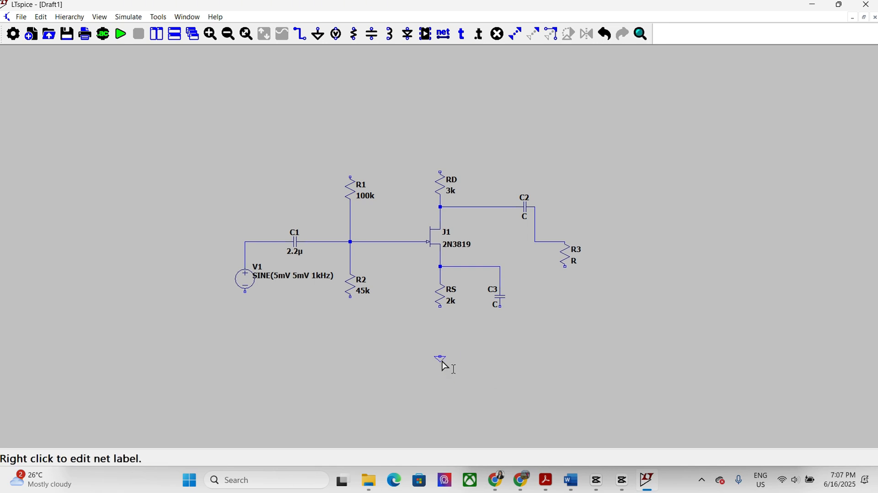
right_click(441, 361)
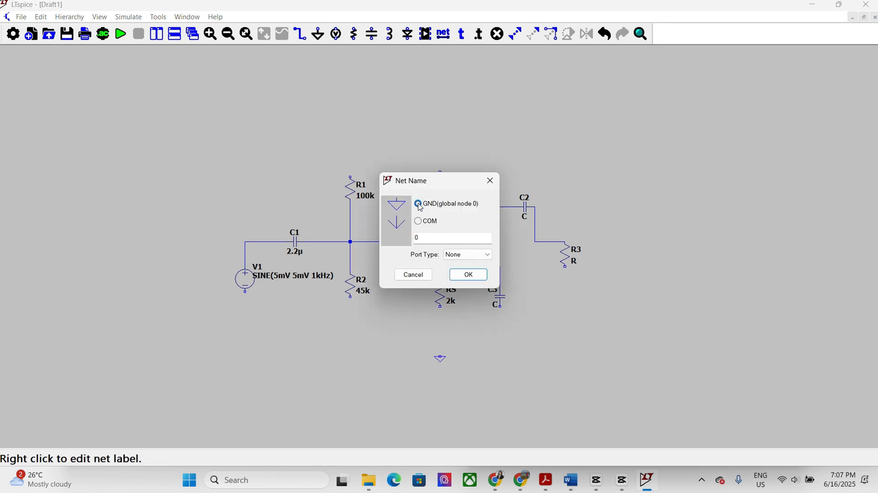
left_click(467, 255)
left_click(473, 254)
left_click(469, 274)
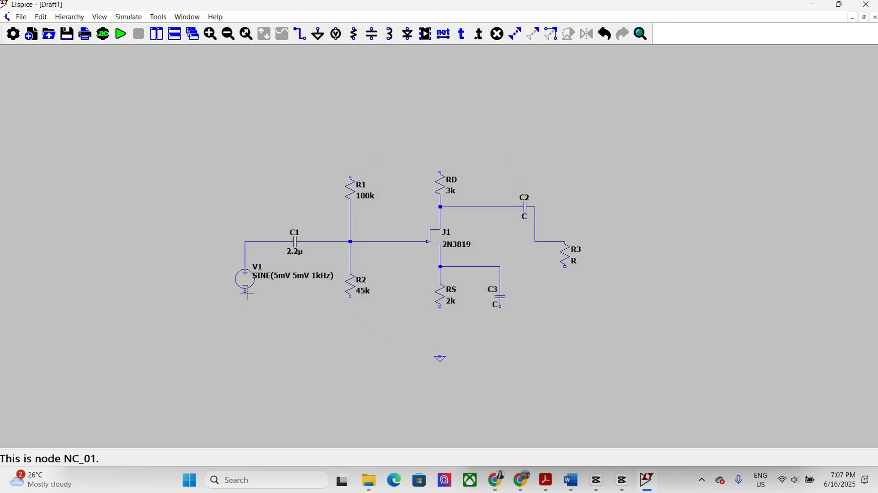
Wire the lower ends of RS, R2 and V1 to the ground symbol beneath RS
left_click_drag(443, 315, 437, 242)
left_click(300, 34)
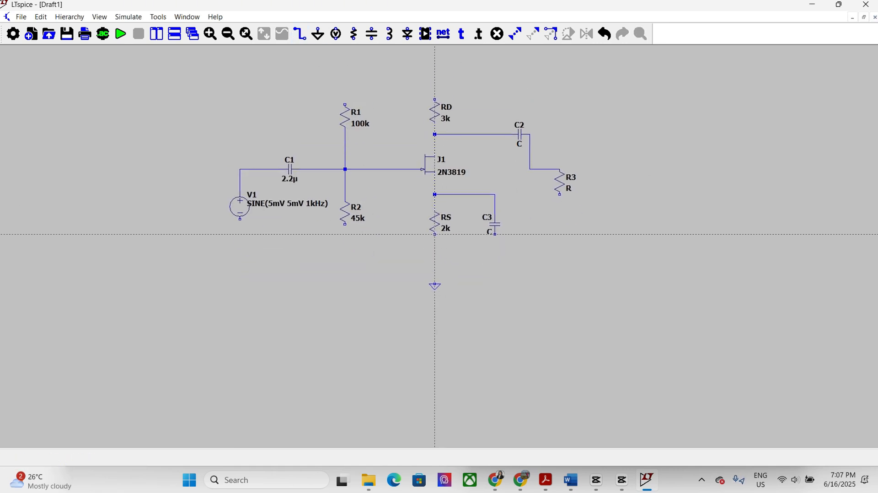
left_click(435, 235)
left_click(435, 287)
left_click(345, 224)
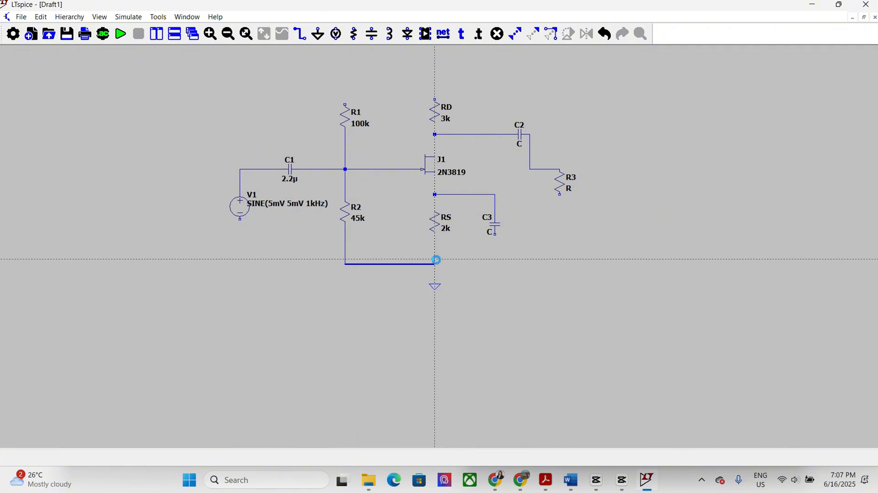
left_click(435, 261)
scroll(295, 257, "up", 2)
left_click(243, 264)
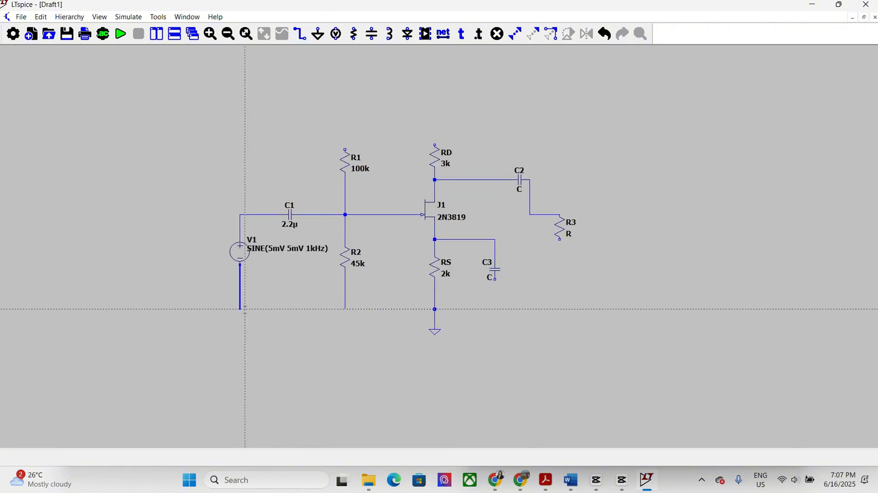
left_click(345, 310)
Dock LTspice beside the Word lab sheet and wire the lower ends of C3 and R3 to the ground rail
key("super+Left")
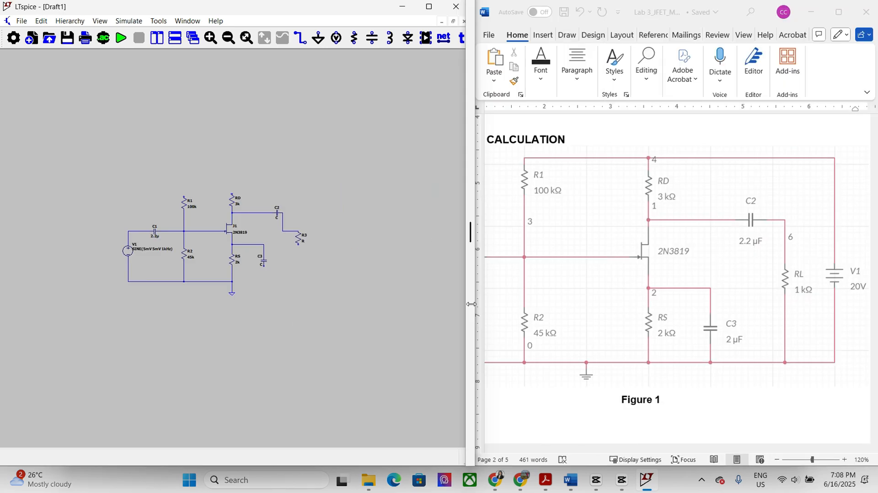
left_click(245, 266)
left_click(245, 281)
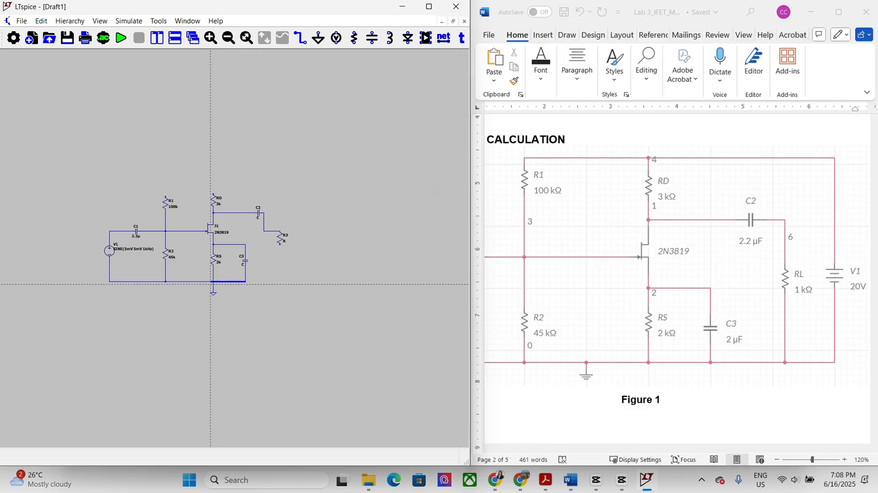
left_click(213, 281)
left_click(279, 244)
left_click(280, 281)
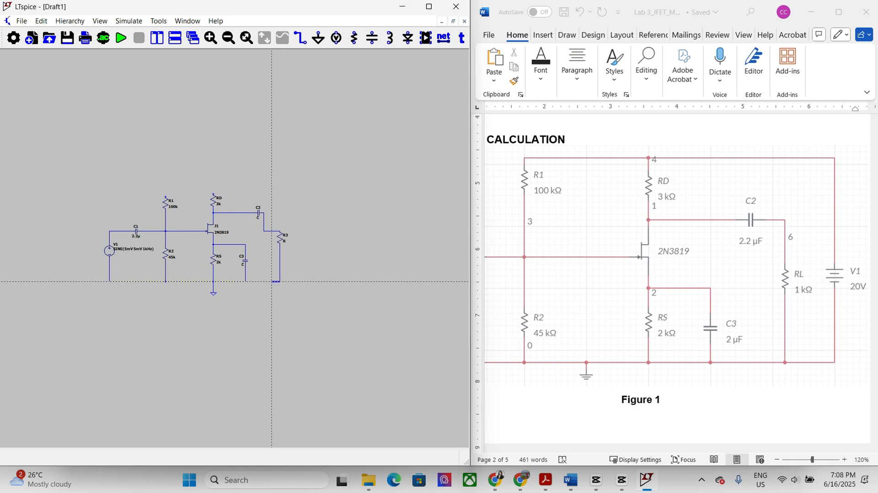
left_click(245, 281)
Maximize LTspice, delete the stepped wires between C2 and R3, and reconnect them with a single-corner wire
left_click(429, 7)
left_click(497, 34)
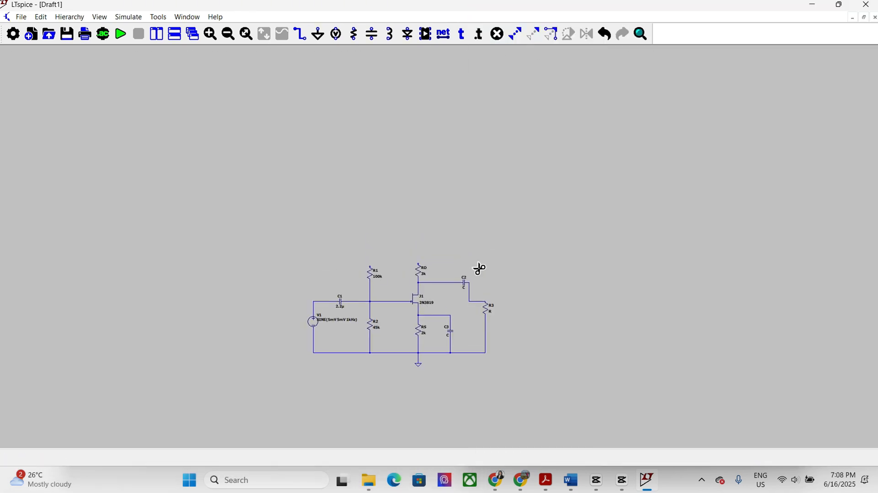
left_click(477, 302)
left_click(469, 294)
left_click(300, 33)
scroll(470, 294, "up", 3)
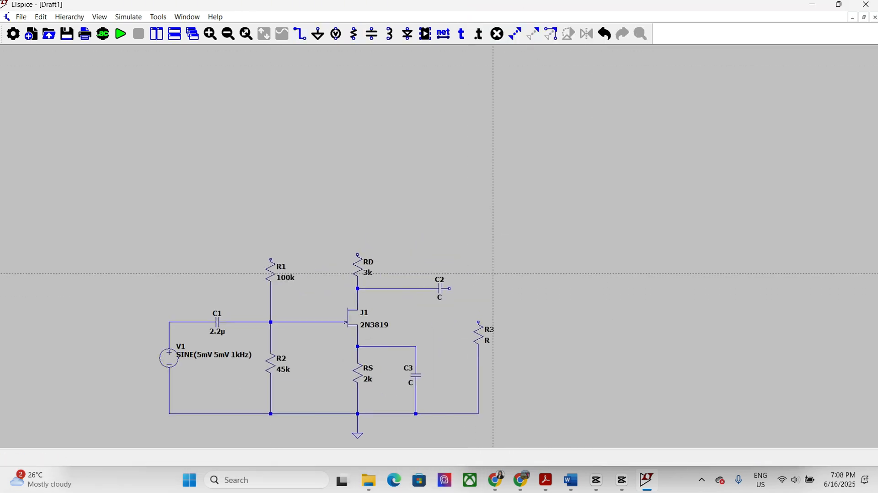
left_click(427, 293)
left_click(474, 337)
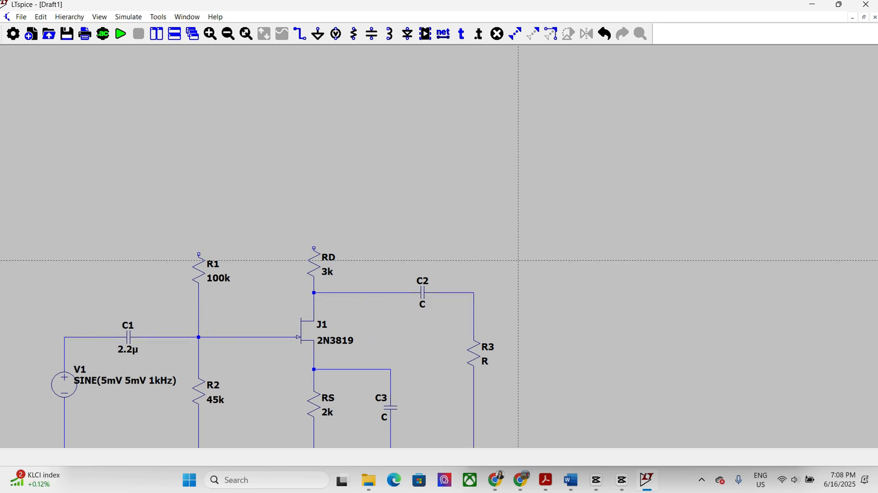
With LTspice docked beside the lab sheet, join the upper ends of R1 and RD as a supply rail extended past R3 and partway down
scroll(518, 261, "up", 1)
key("super+Left")
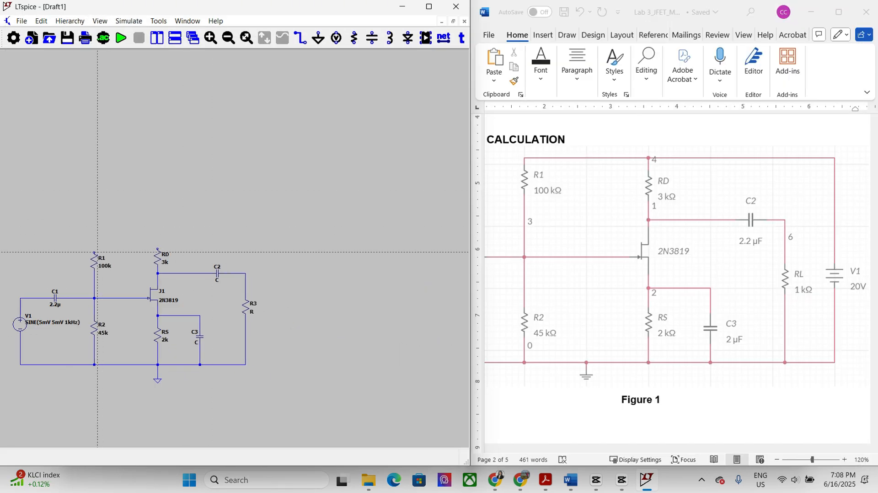
left_click(90, 252)
key("Escape")
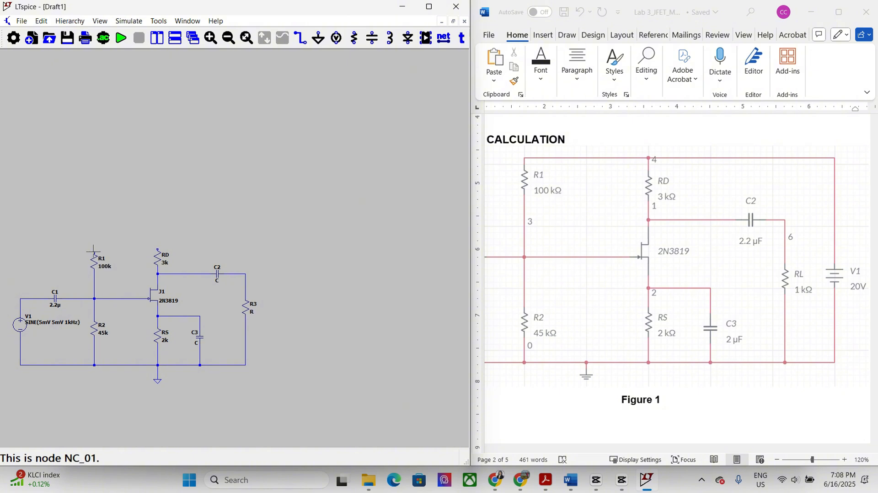
left_click_drag(93, 252, 93, 234)
key("w")
left_click(93, 233)
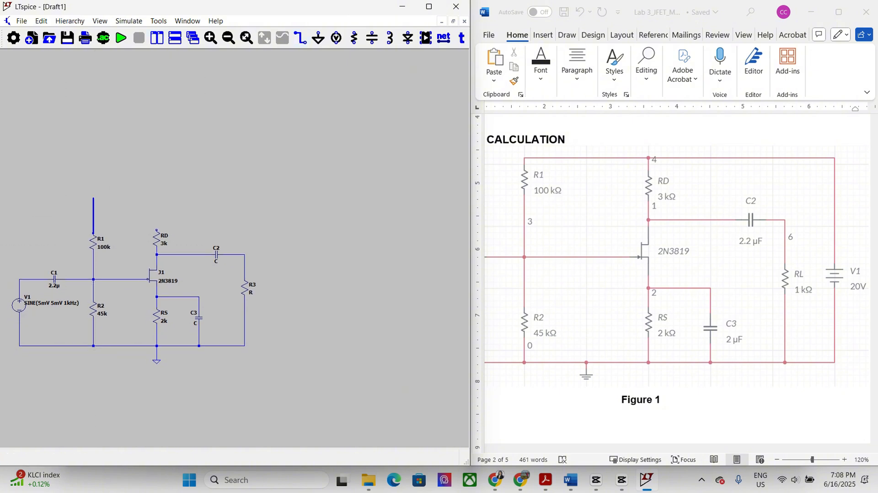
left_click(93, 198)
left_click(156, 230)
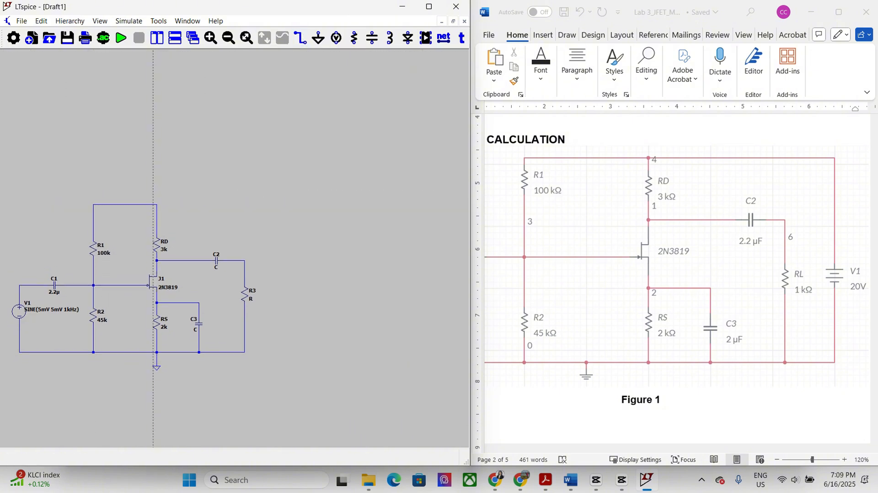
left_click(157, 205)
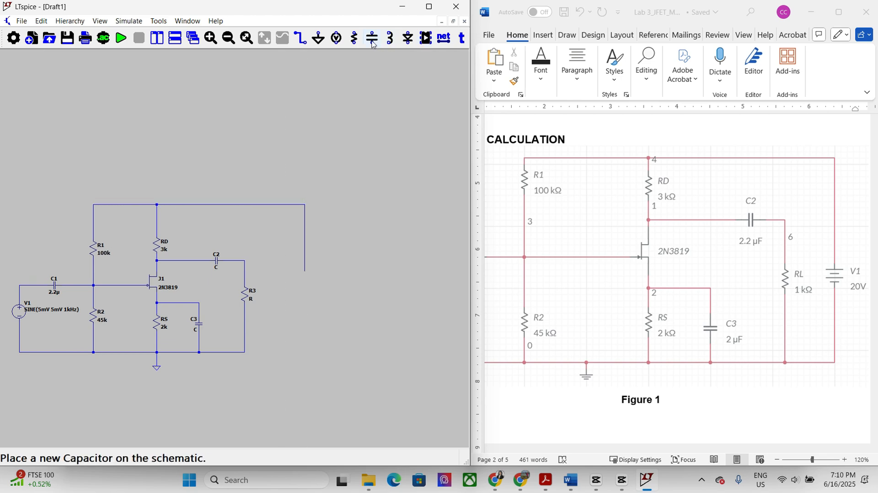
Find the "battery" component and place one at the open end of the supply rail, beyond R3
left_click(425, 38)
type("battery")
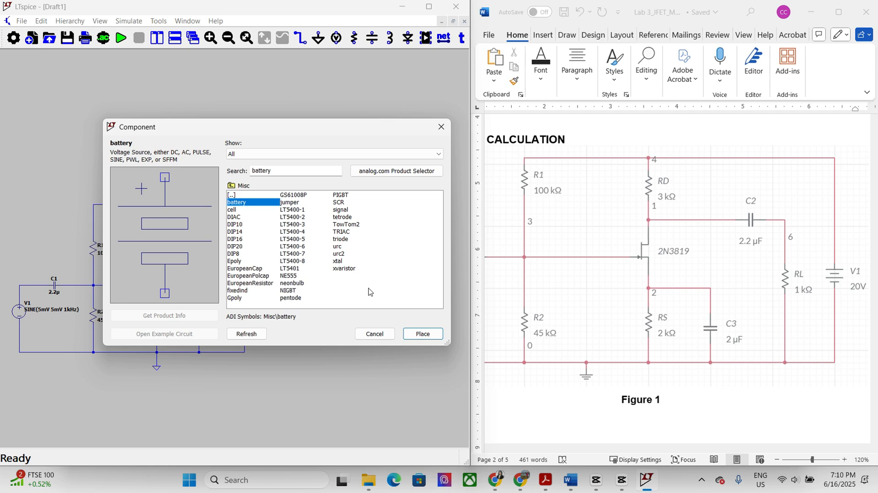
left_click(423, 333)
left_click(305, 280)
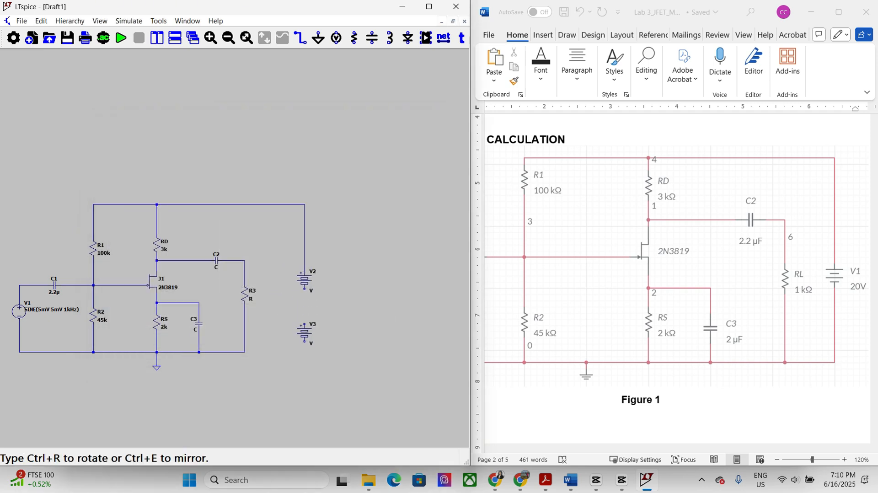
key("Escape")
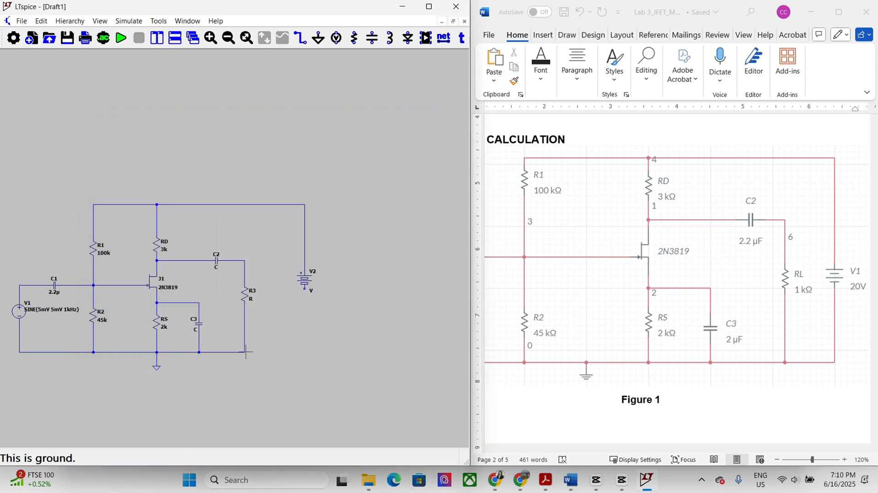
Wire the battery's negative terminal down and across to the ground rail at R3's lower end
left_click(301, 38)
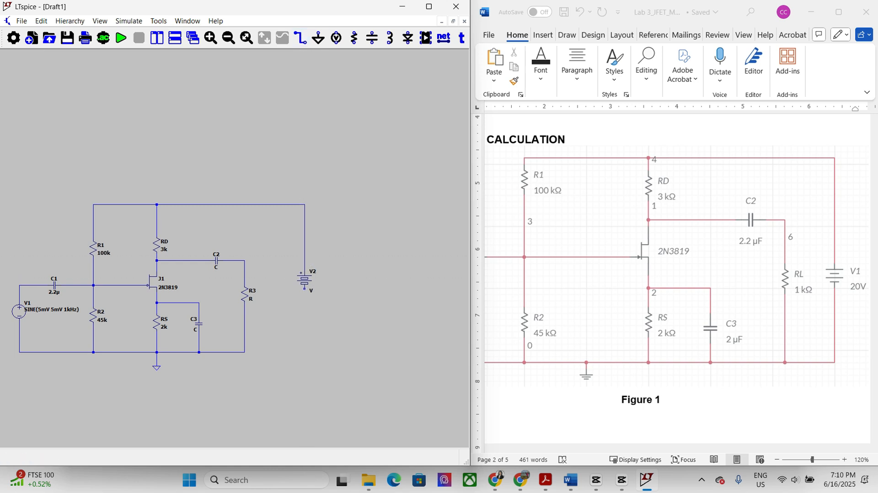
left_click(305, 288)
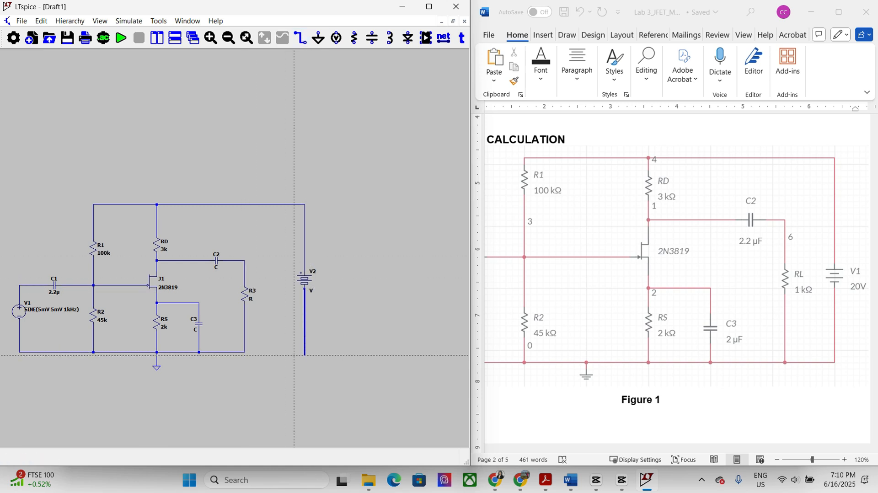
left_click(305, 352)
left_click(245, 352)
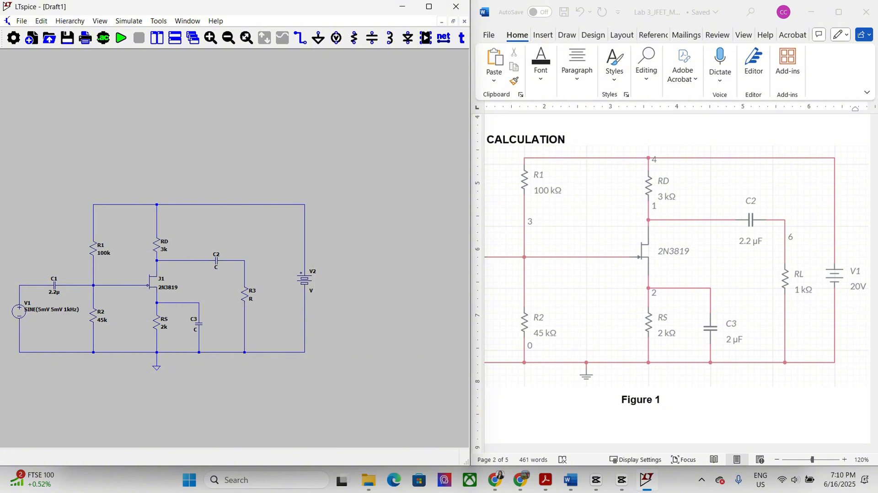
Set load resistor R3 to 1k and rename it RL
scroll(252, 300, "up", 3)
scroll(246, 348, "down", 2)
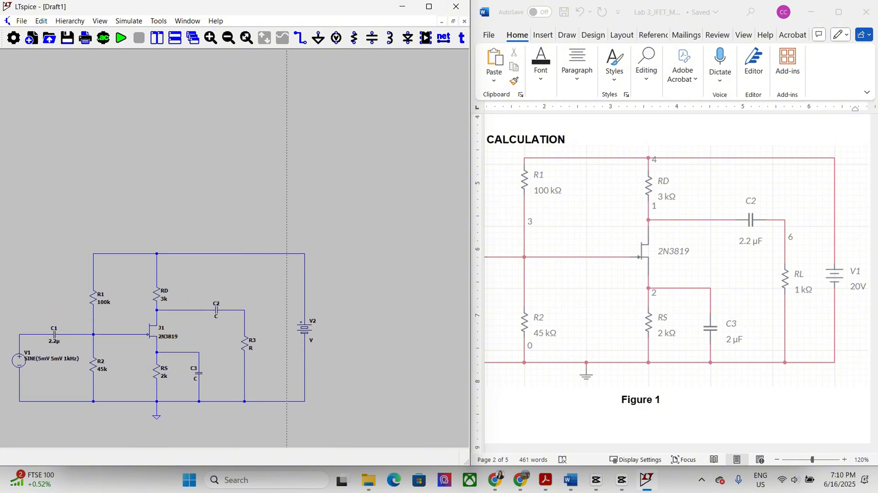
right_click(246, 340)
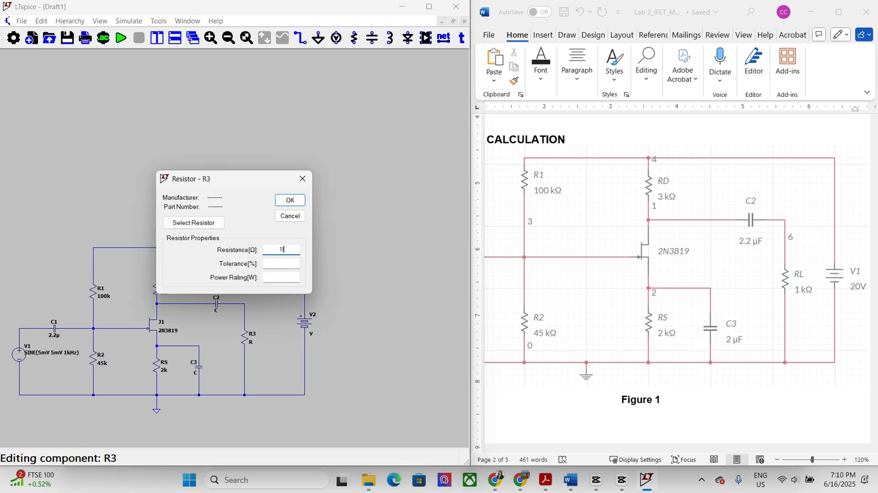
type("1k")
key("Return")
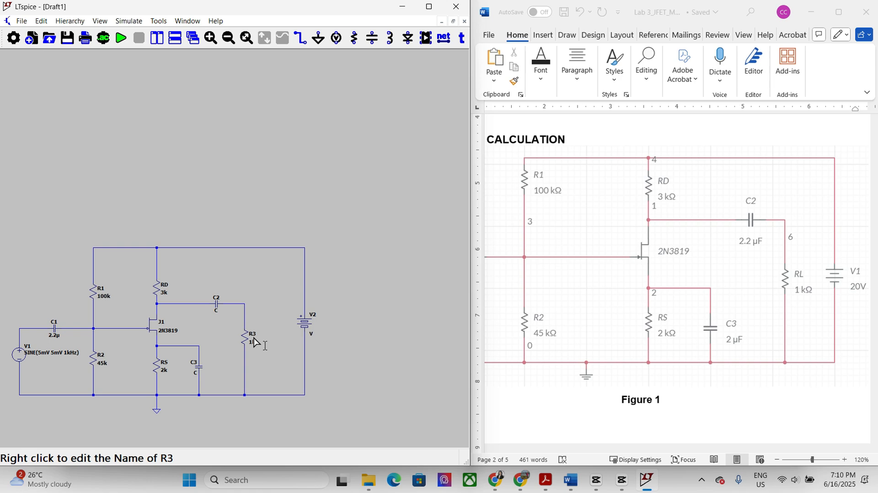
right_click(254, 339)
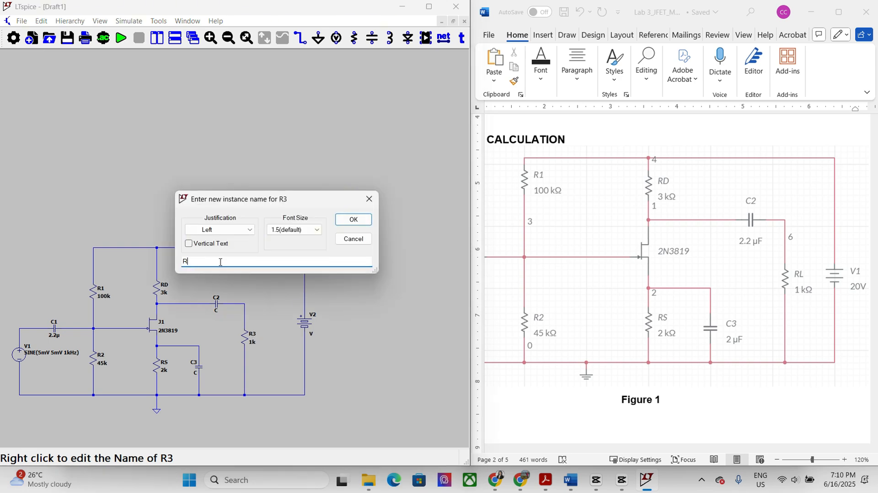
left_click(353, 220)
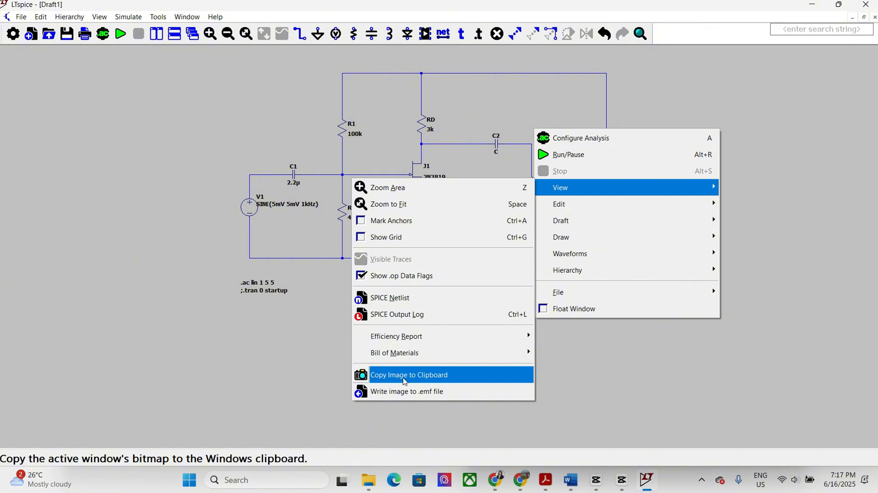
Tile the schematic window, run the simulation and close the SPICE output log
left_click(156, 33)
left_click(121, 34)
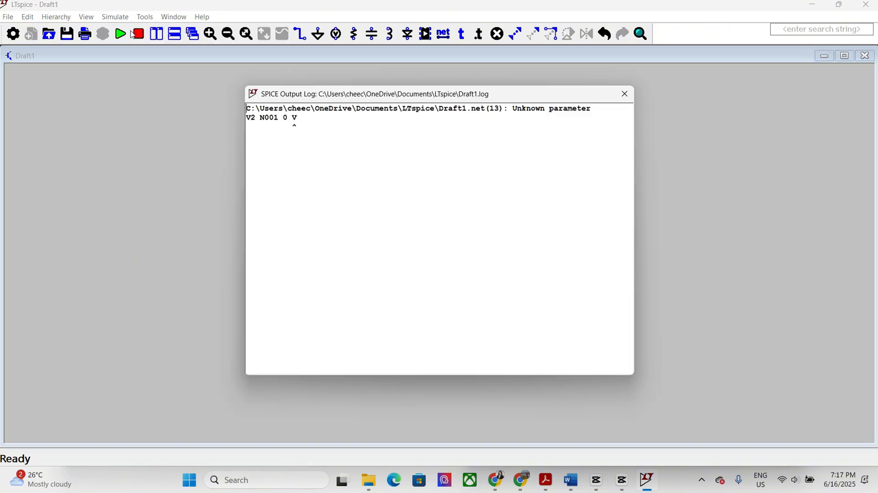
left_click(624, 94)
Set the DC offset of sine source V1 to 0
right_click(264, 216)
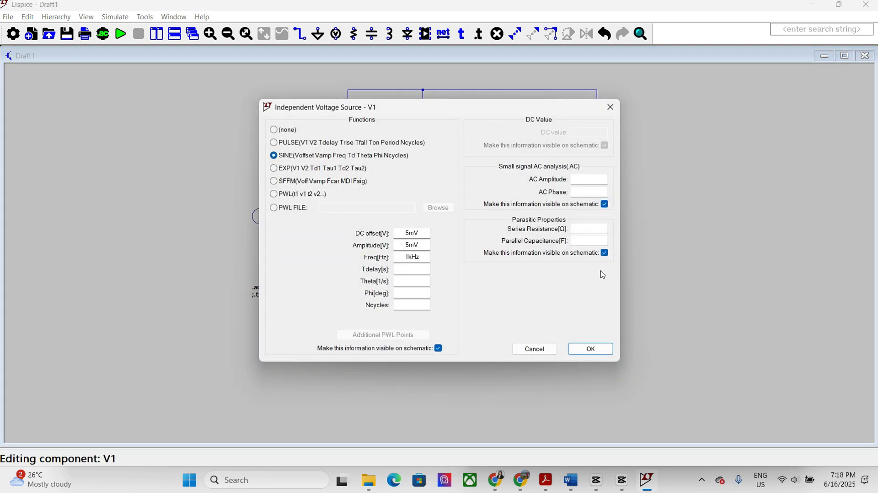
left_click(605, 253)
left_click(534, 349)
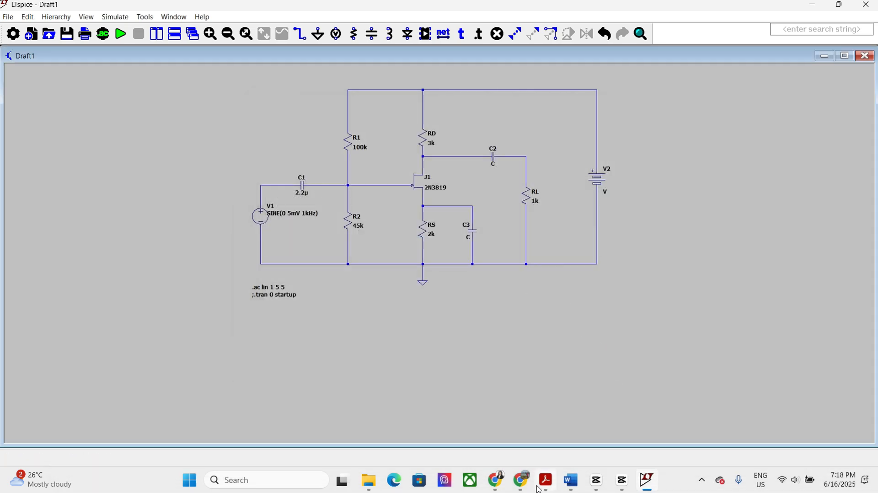
Check the lab sheet in Word and set the DC value of battery V2 to 20
left_click(567, 481)
scroll(697, 357, "up", 14)
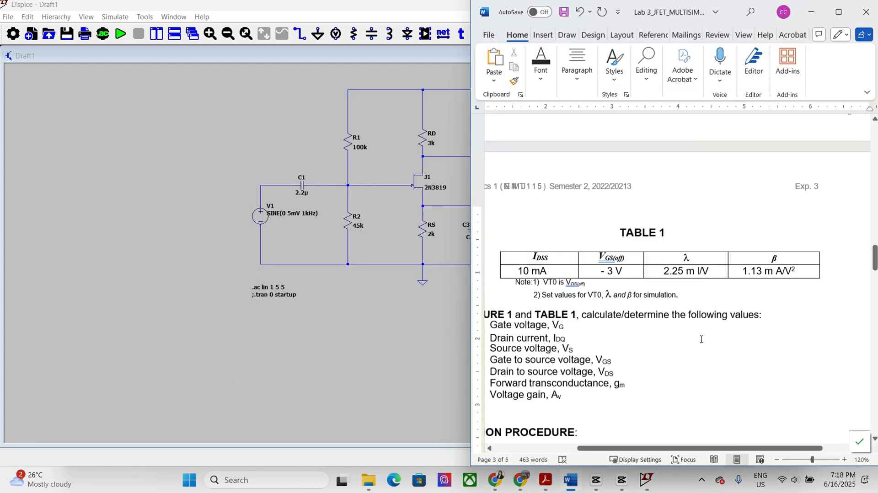
left_click(403, 341)
right_click(600, 180)
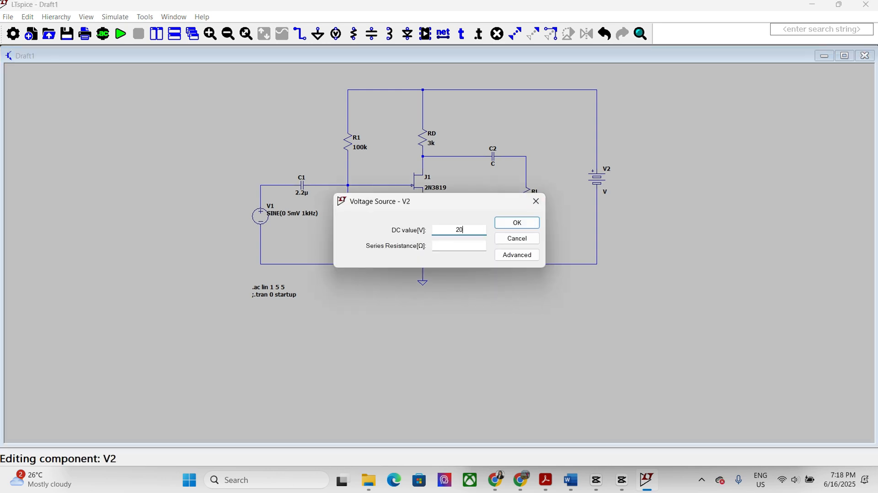
type("20")
key("Return")
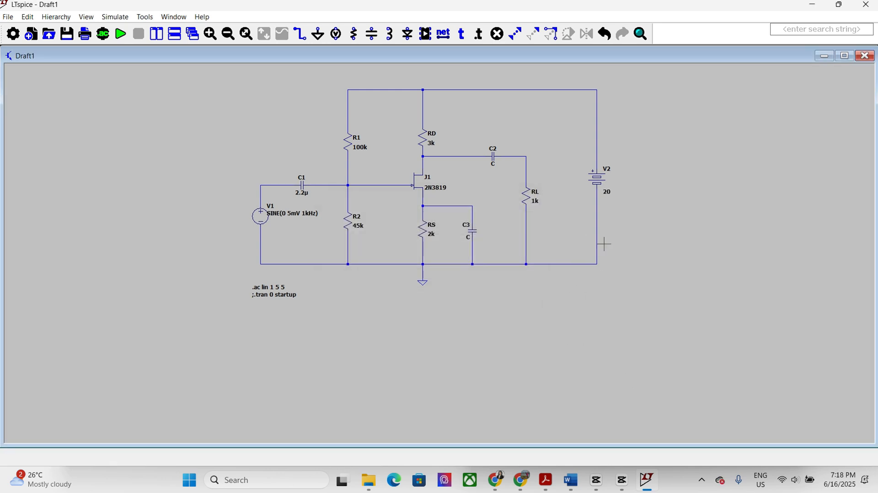
Edit the displayed value of battery V2 to read 20V
right_click(609, 193)
left_click(220, 260)
type("Software tool")
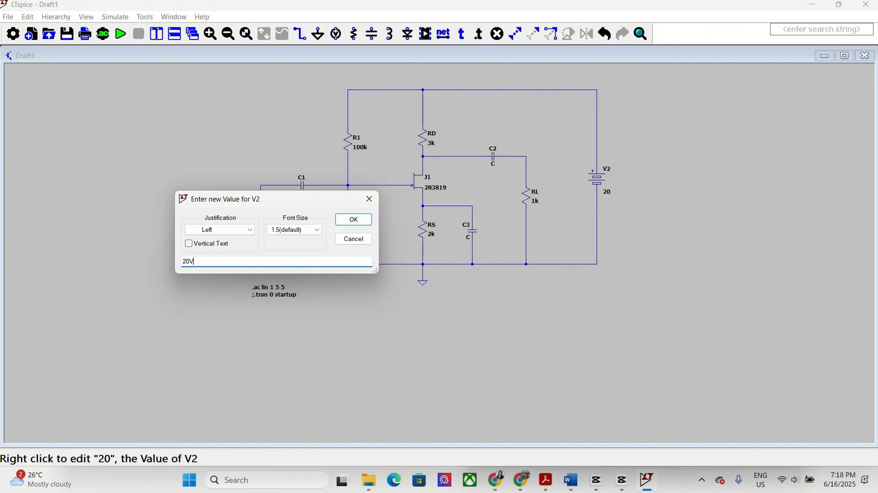
left_click(368, 222)
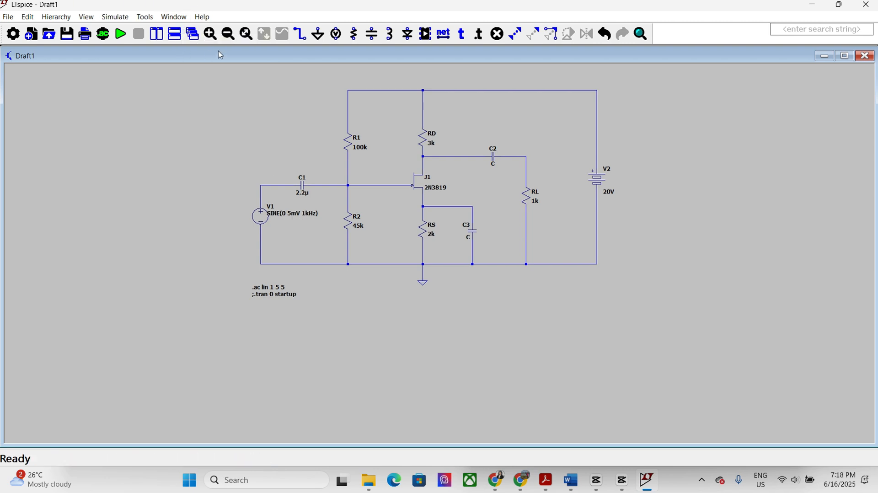
Run the simulation, check the SPICE output log for errors and close it
left_click(643, 36)
left_click(120, 34)
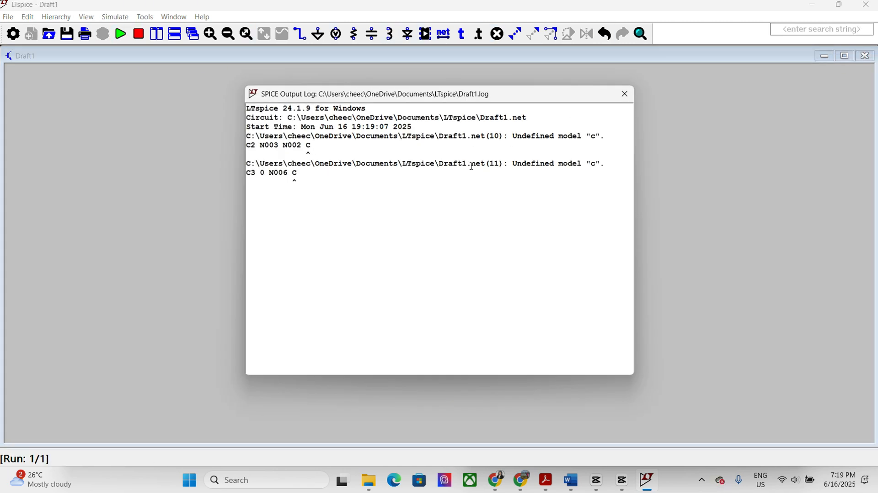
left_click(624, 94)
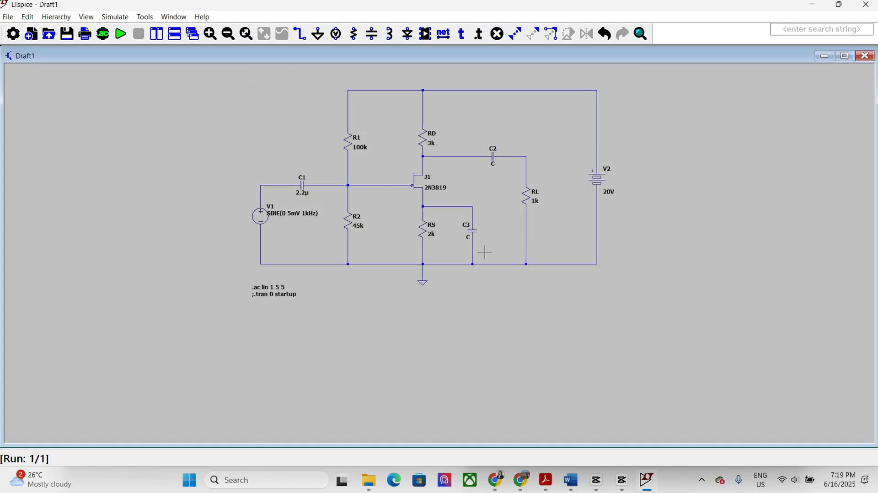
Snap the LTspice window beside the lab sheet and bring the whole schematic into view
right_click(493, 163)
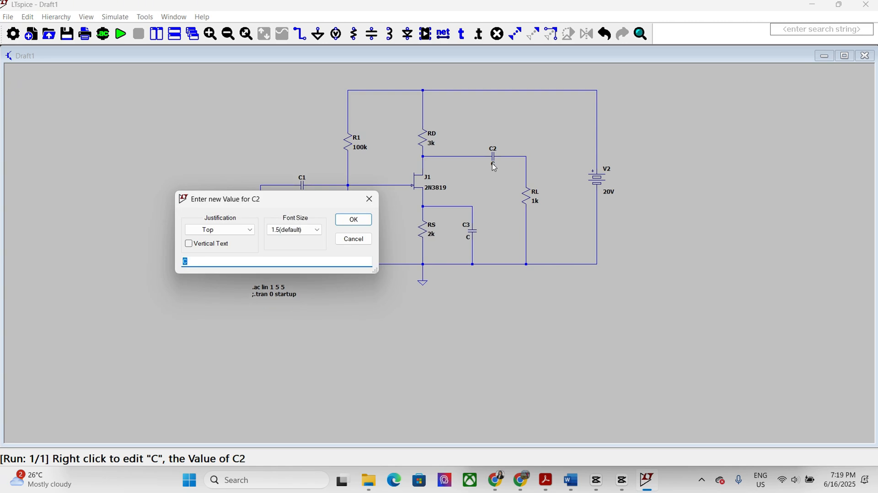
key("super+Left")
left_click(431, 7)
key("super+Left")
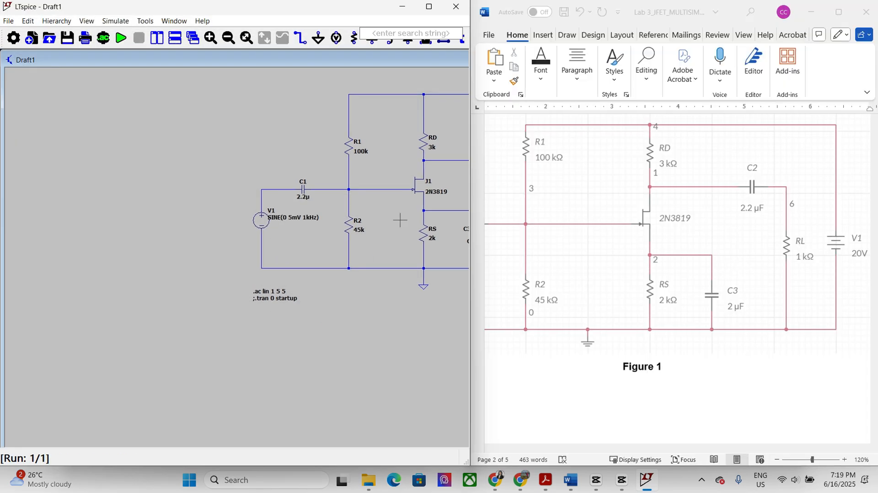
left_click_drag(320, 375, 150, 381)
Set the capacitance of C2 to 2.2µ and of C3 to 2µ
right_click(324, 175)
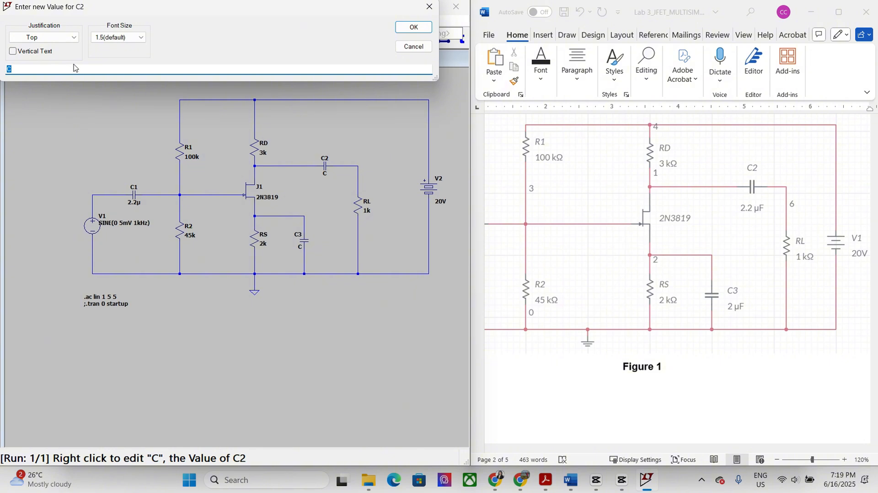
left_click(431, 8)
right_click(313, 156)
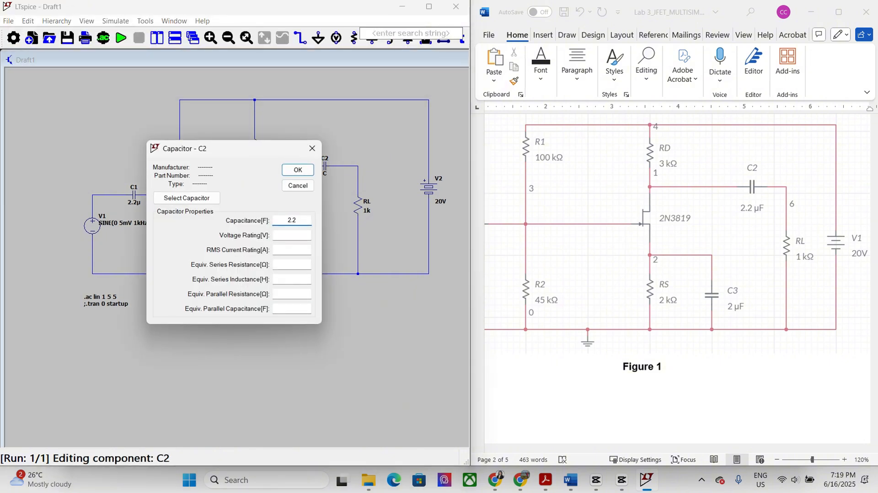
key("Return")
right_click(298, 241)
right_click(304, 247)
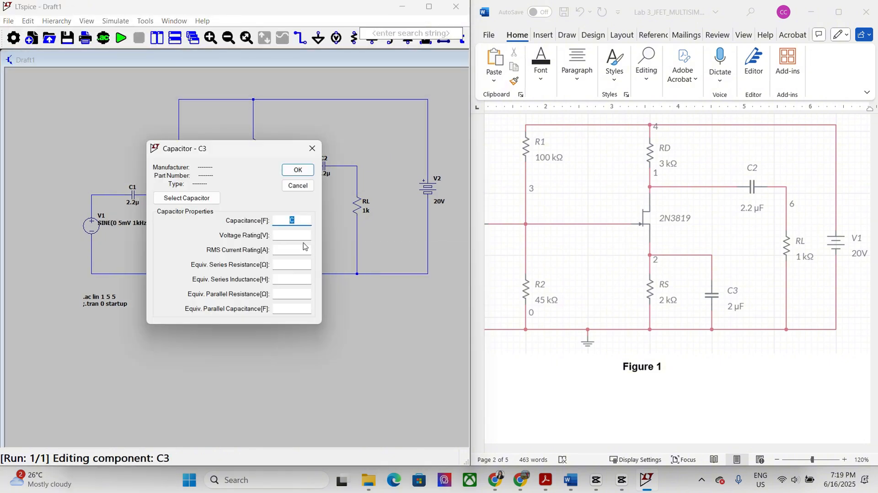
left_click(306, 172)
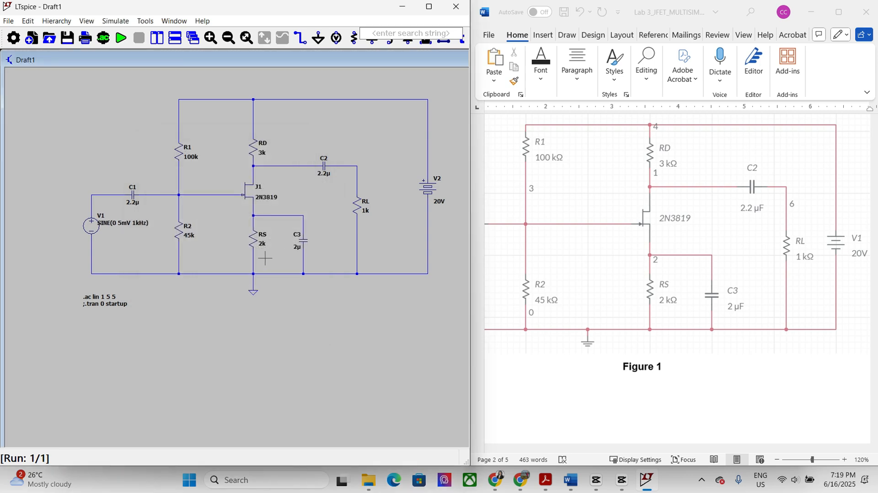
Add the unit F to the capacitor values, making C3 2µF and C2 2.2µF
right_click(298, 247)
left_click(35, 69)
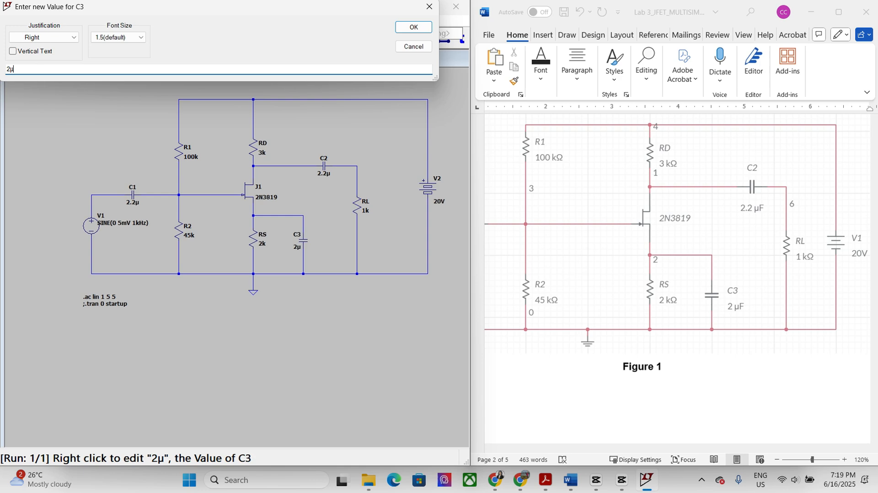
type("F")
key("Return")
right_click(324, 173)
left_click(116, 69)
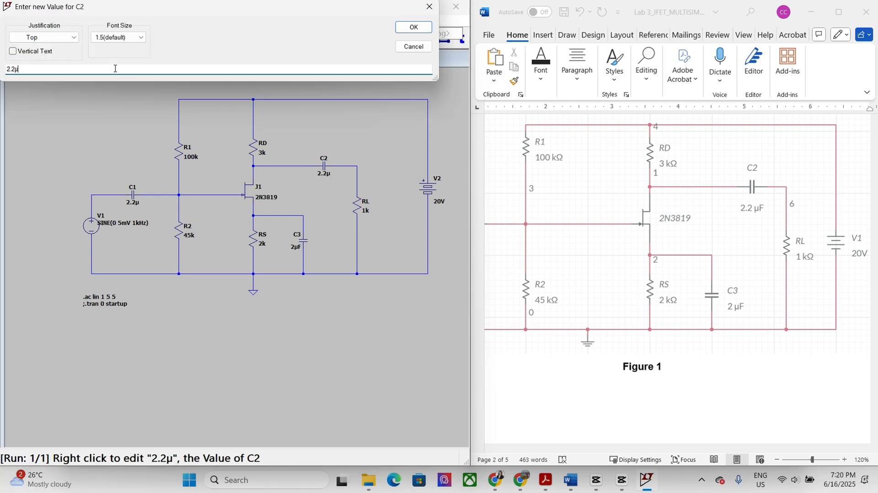
type("F")
key("Return")
right_click(187, 158)
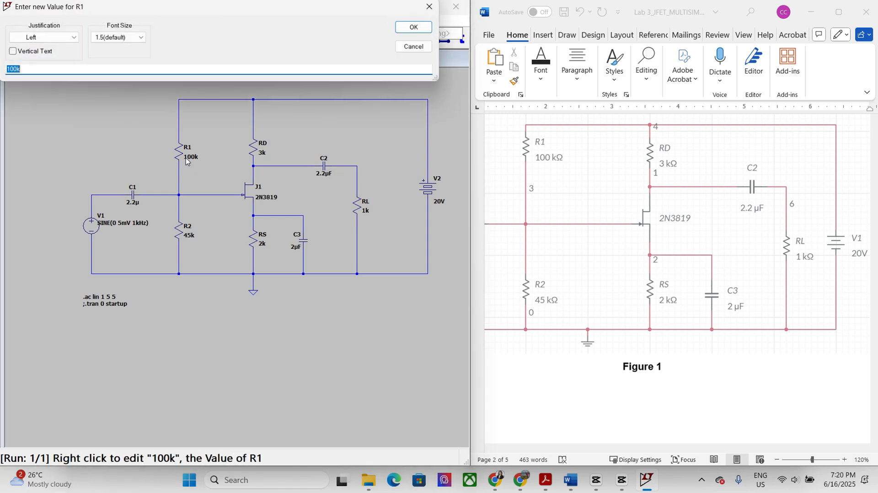
key("Escape")
right_click(187, 147)
key("Escape")
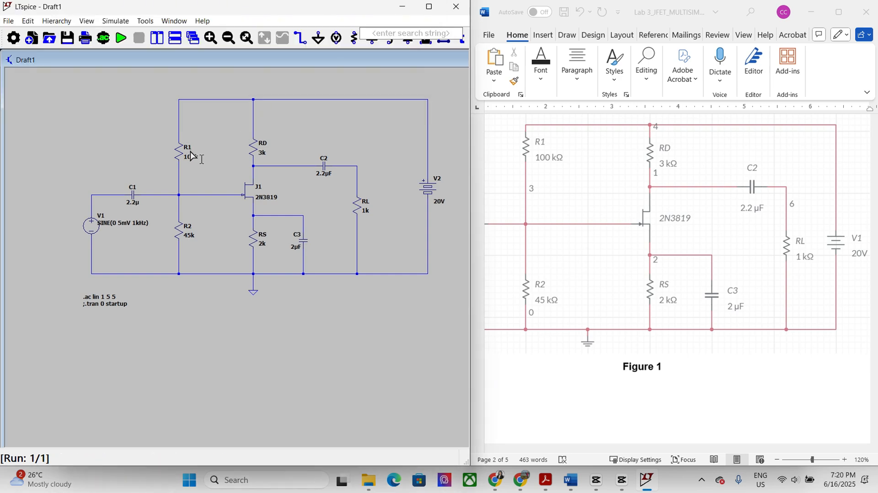
right_click(176, 163)
key("Escape")
right_click(178, 152)
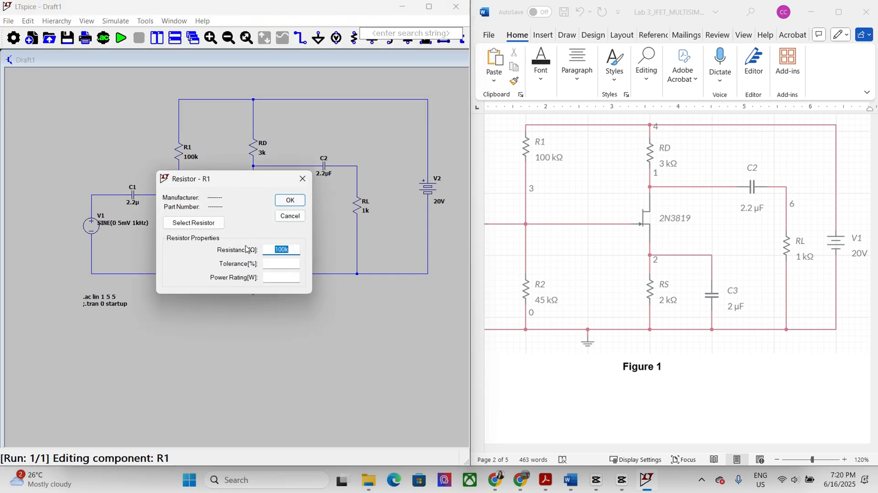
left_click(291, 215)
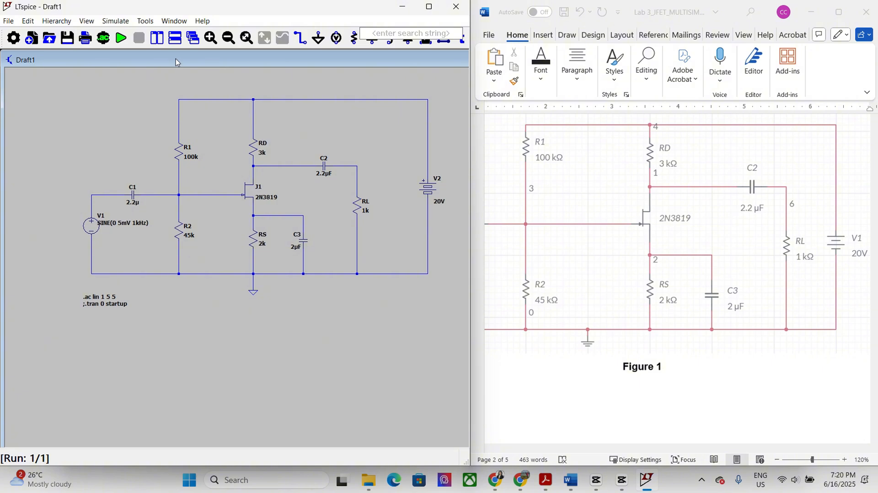
Run the AC simulation of the completed circuit twice and close the SPICE output log each time
left_click(121, 39)
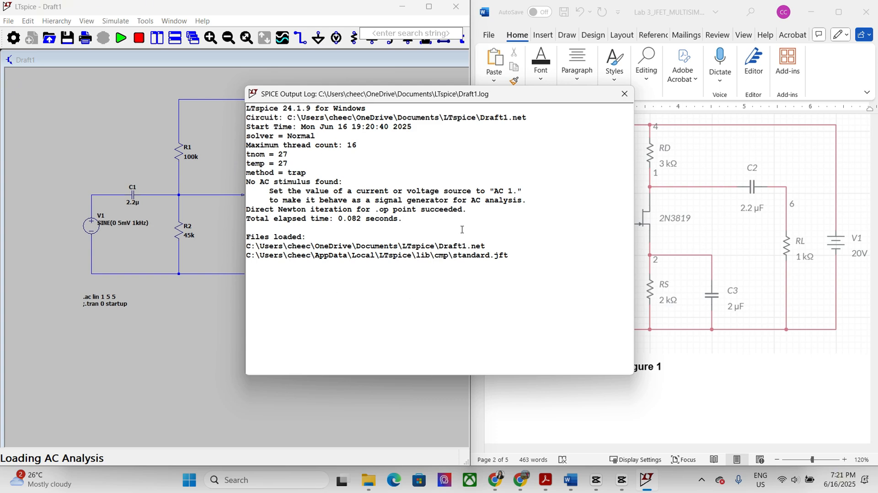
left_click(624, 94)
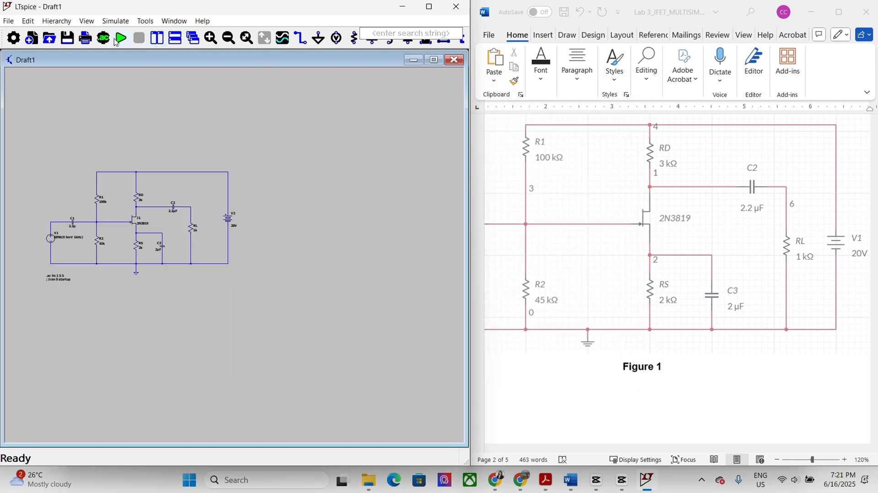
left_click(625, 93)
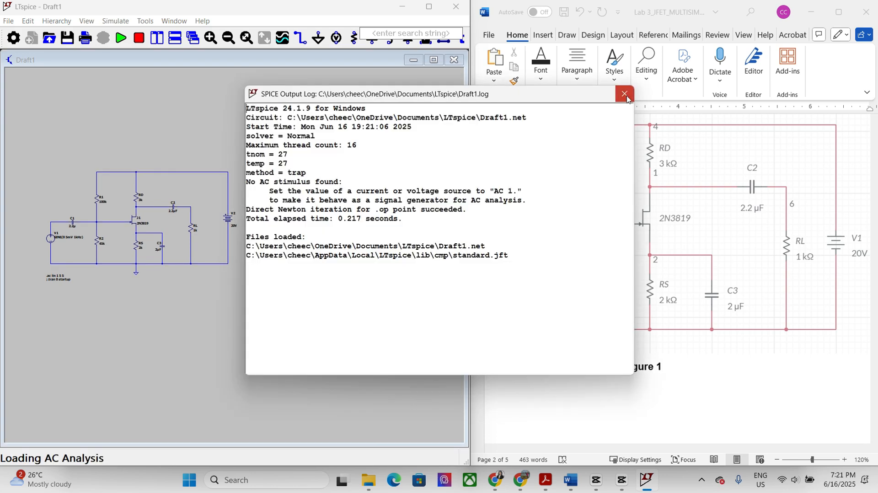
left_click(625, 94)
Remove the 0 offset from the value of source V1 so it reads SINE( 5mV 1kHz)
scroll(131, 231, "up", 3)
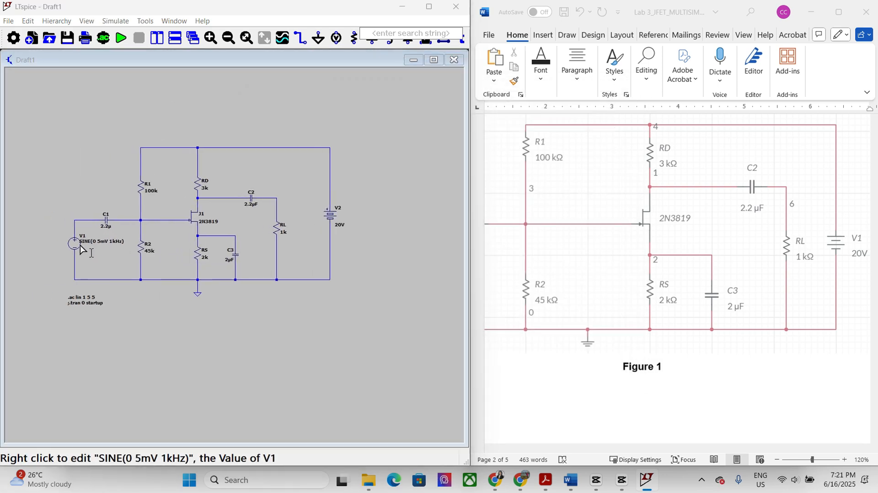
right_click(80, 246)
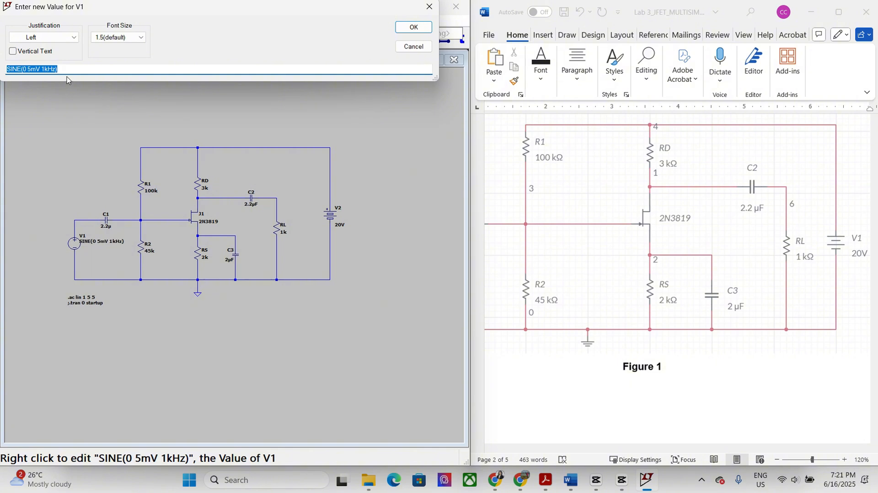
left_click(27, 69)
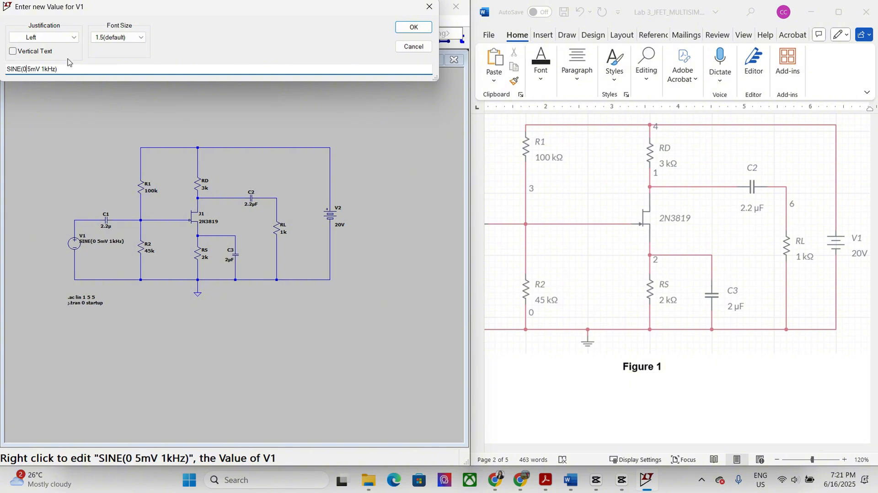
key("BackSpace")
left_click(413, 27)
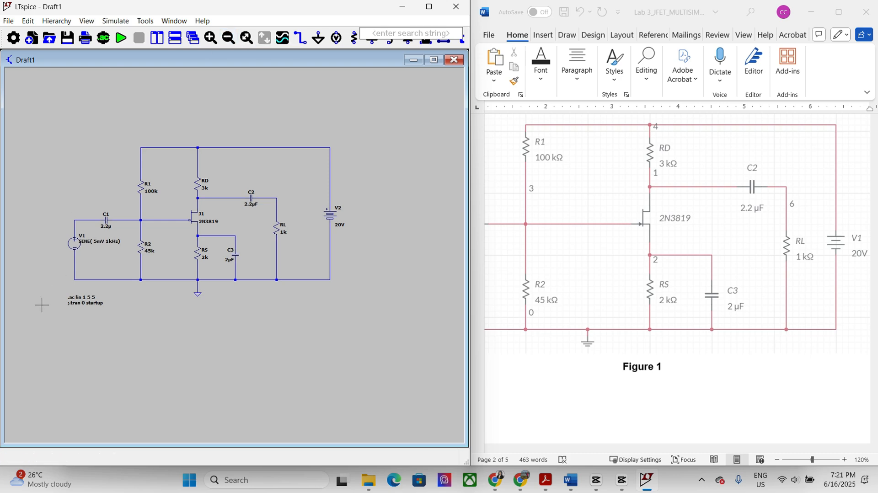
Open the AC analysis results, examine the node voltages and device currents, and close them
left_click(282, 38)
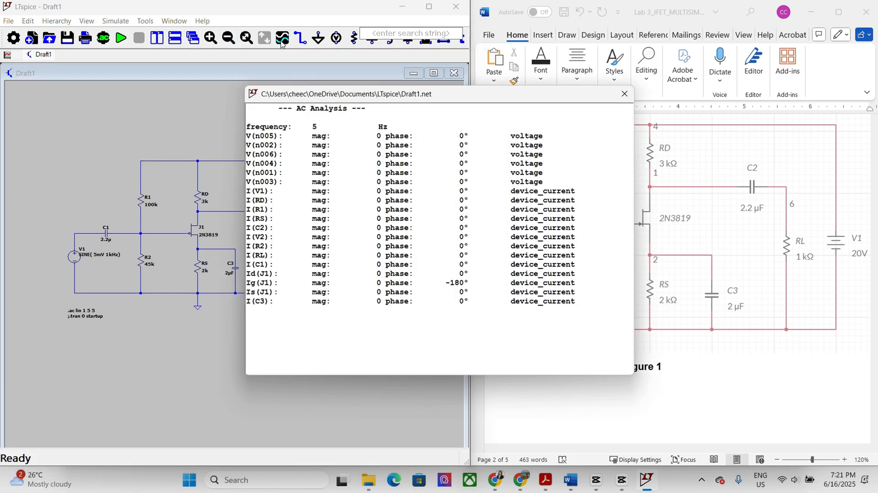
left_click(625, 94)
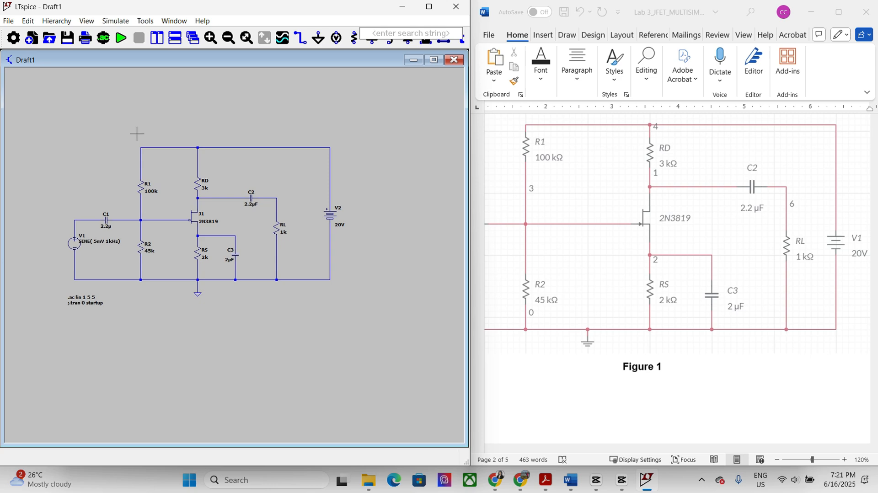
left_click(116, 22)
left_click(152, 37)
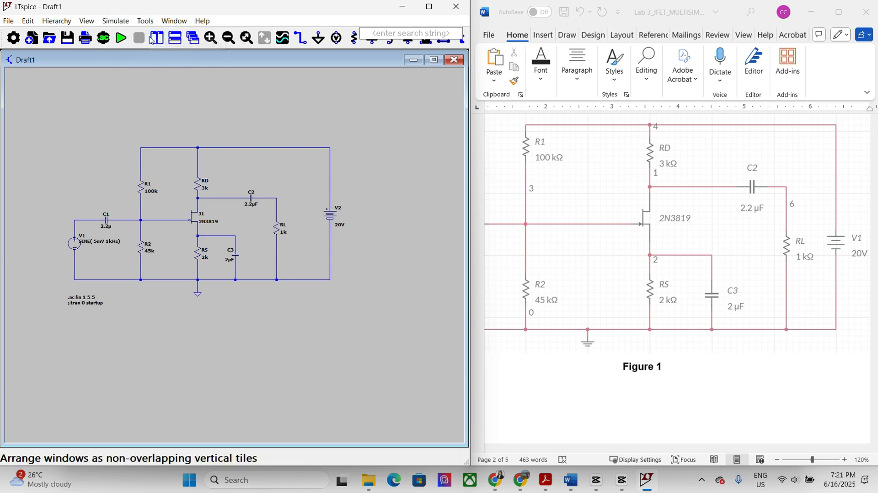
left_click(139, 23)
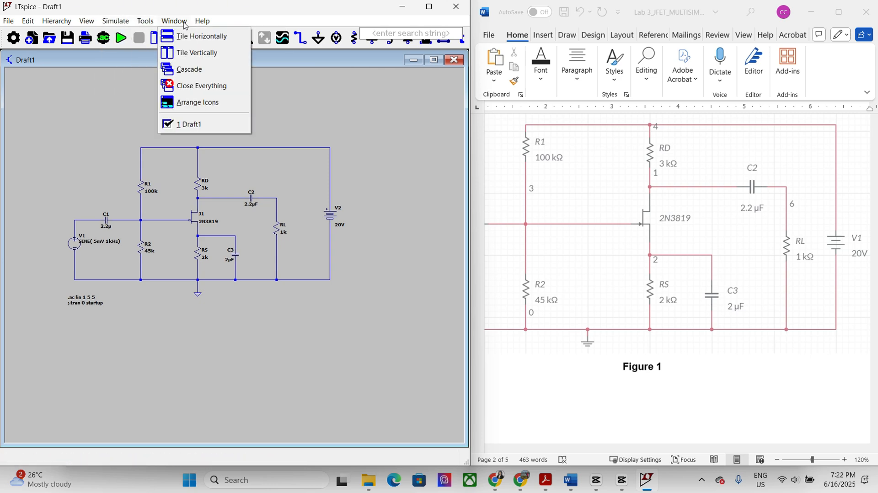
left_click(207, 104)
Maximize the LTspice window and rerun the simulation to produce the AC analysis results
left_click(435, 8)
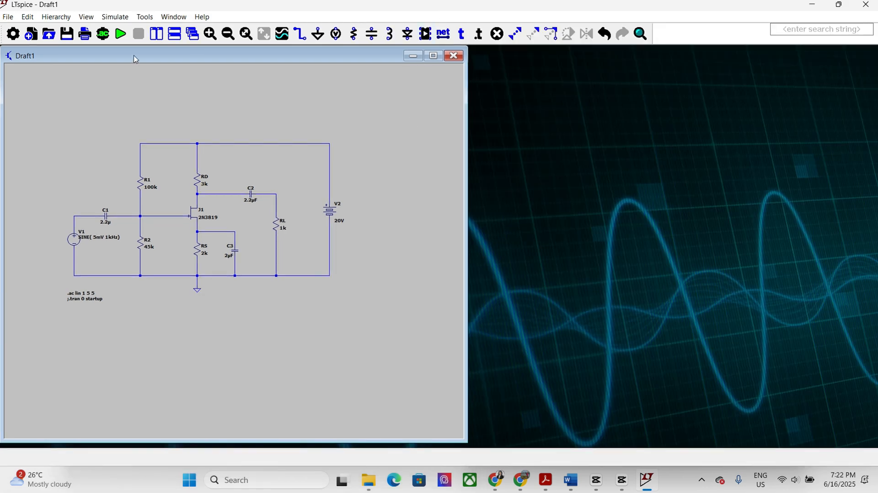
left_click(115, 17)
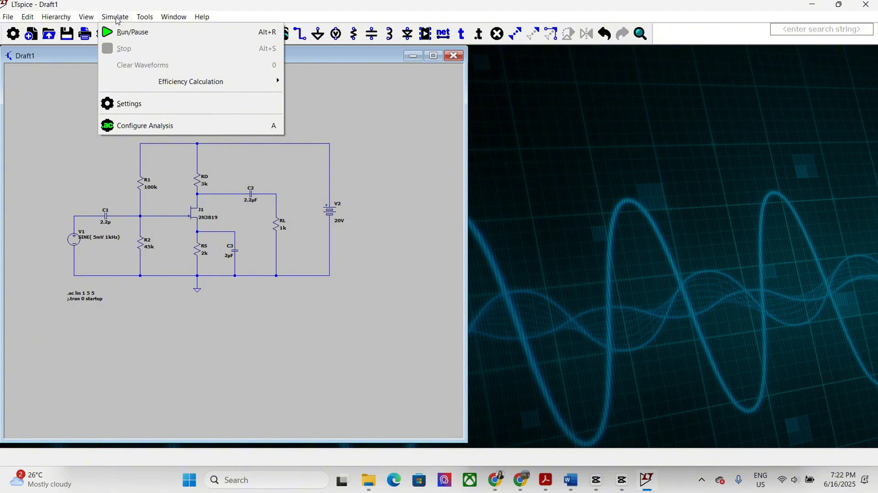
left_click(117, 32)
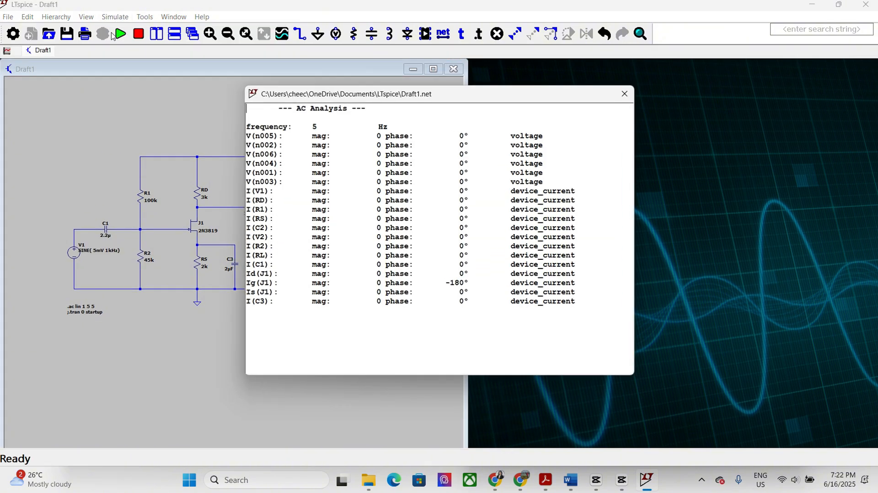